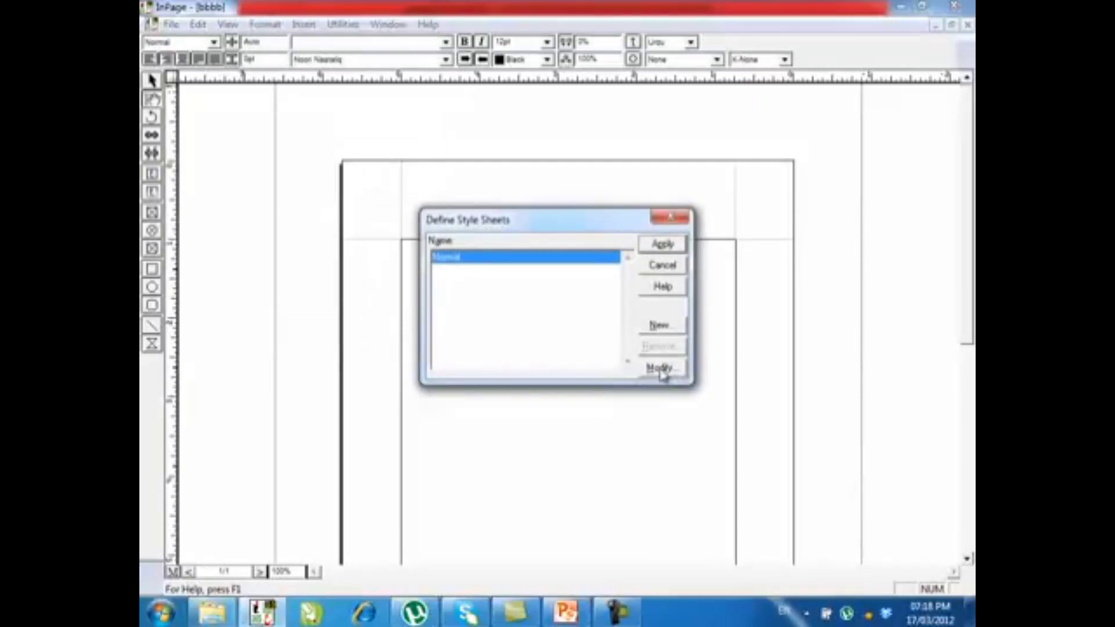
# Step: Open the Normal style sheet for modification and assign the letter n as its key equivalent
pyautogui.click(661, 369)
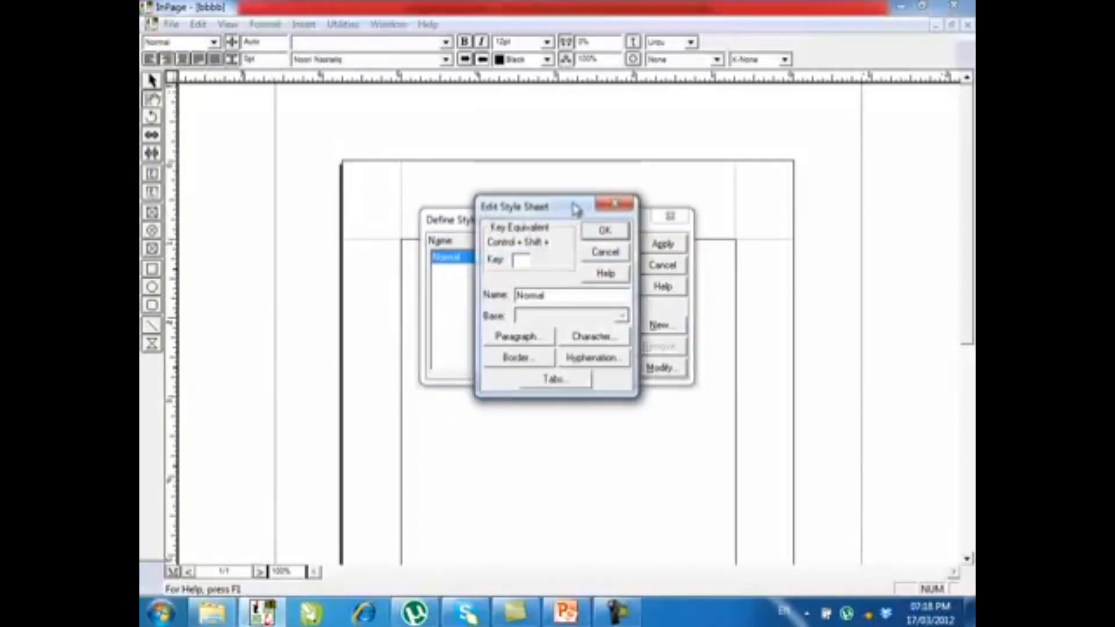
pyautogui.moveTo(575, 209); pyautogui.dragTo(871, 128)
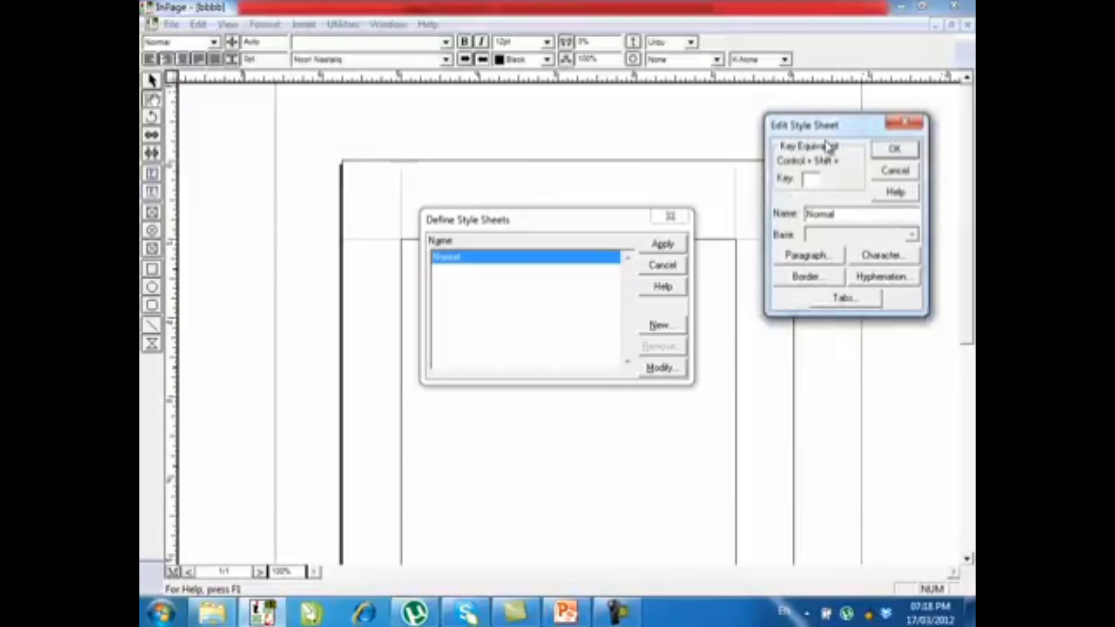
pyautogui.click(810, 180)
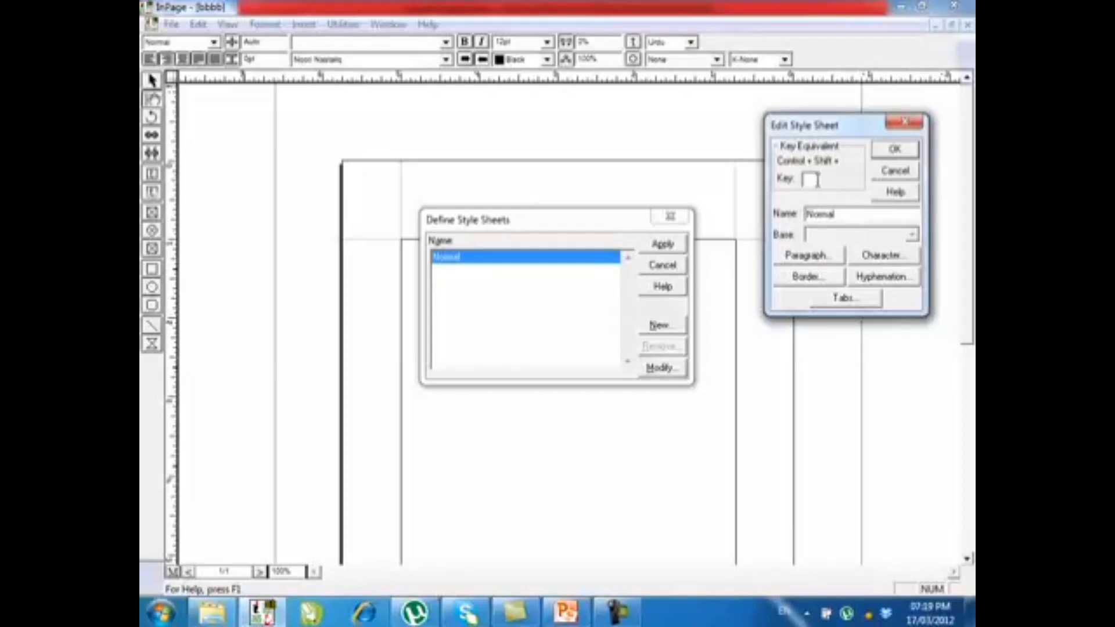
pyautogui.write('n')
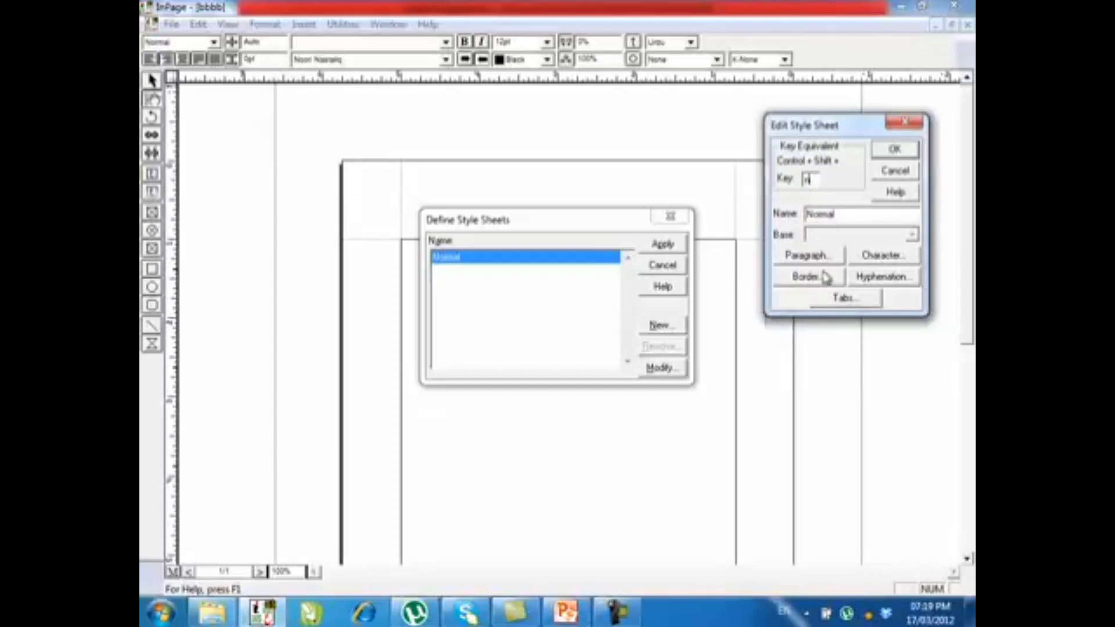
pyautogui.click(843, 215)
# Step: In the Normal style's character settings, set the font size to 15 and choose Black as the color
pyautogui.click(906, 262)
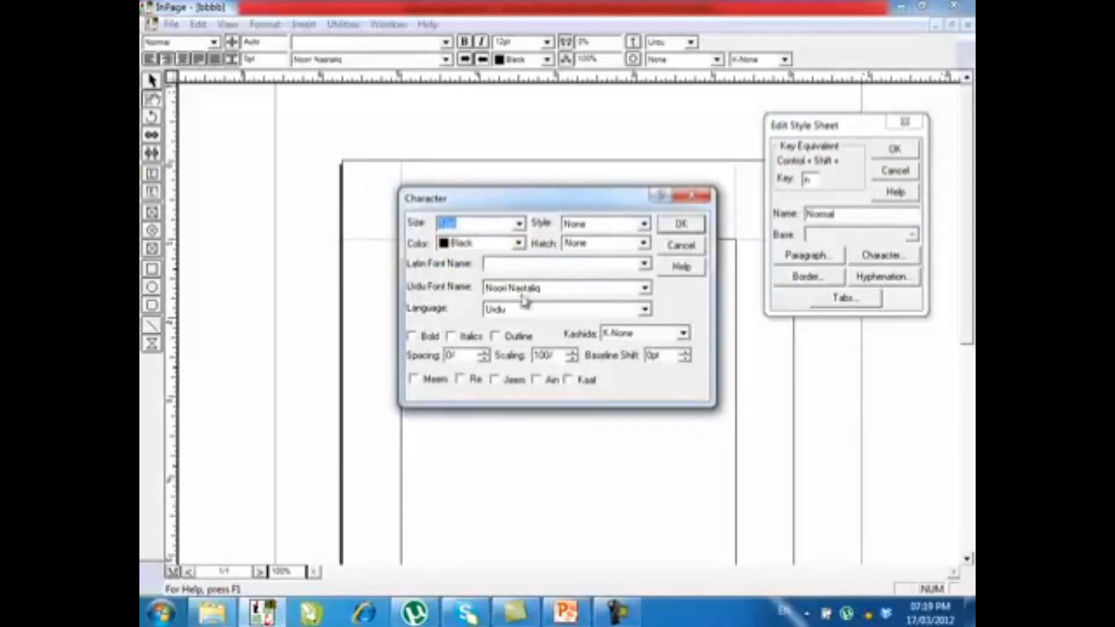
pyautogui.click(519, 224)
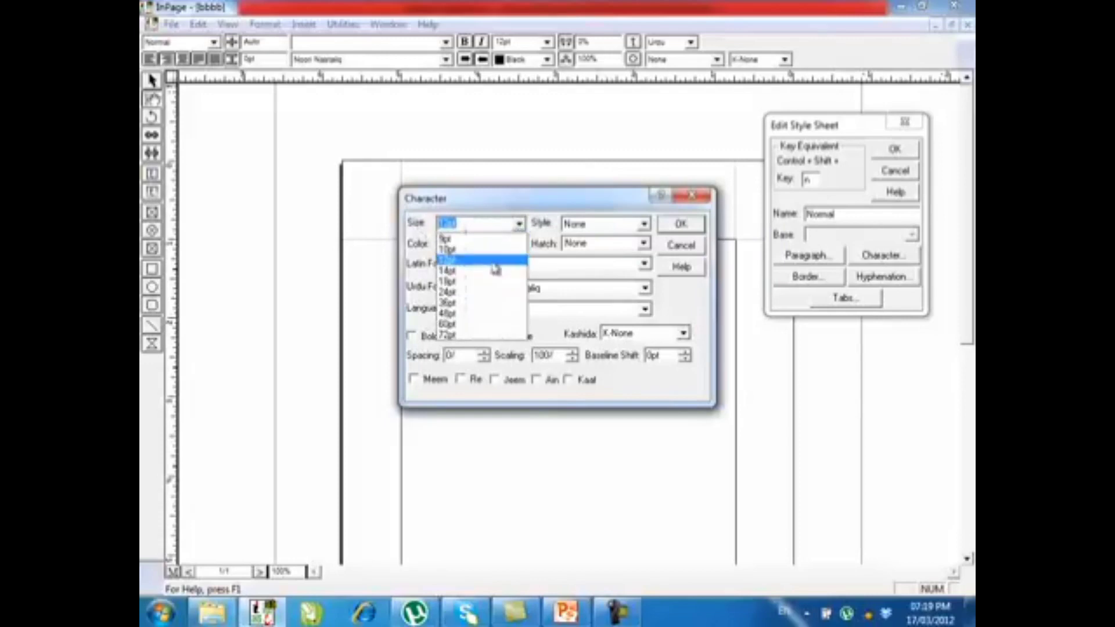
pyautogui.click(485, 336)
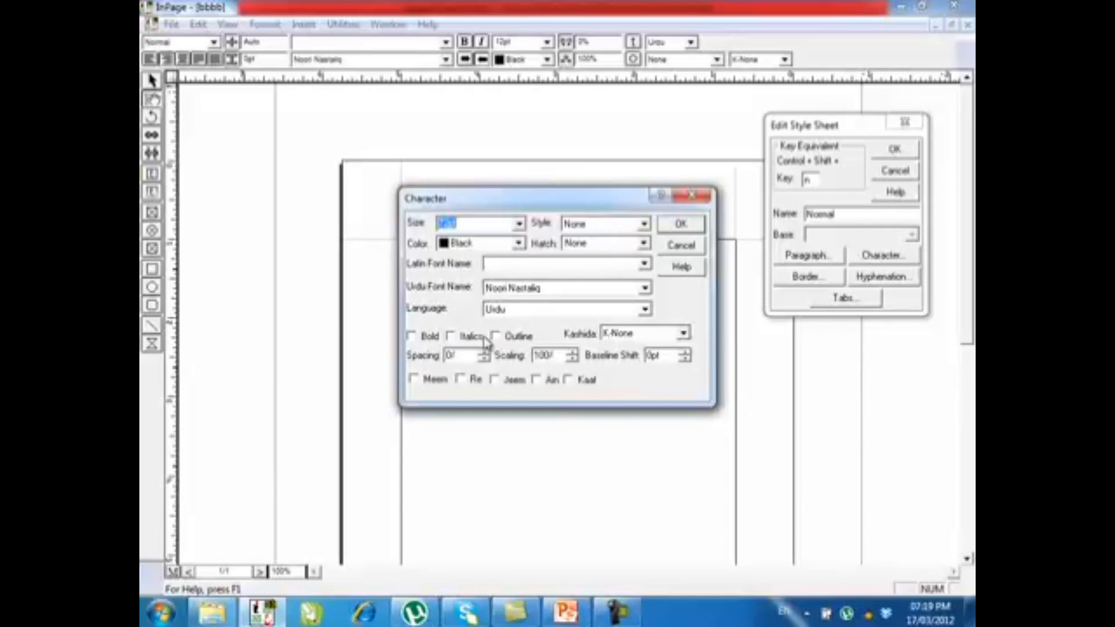
pyautogui.click(485, 221)
pyautogui.doubleClick(476, 221)
pyautogui.write('15')
pyautogui.click(519, 243)
pyautogui.click(538, 250)
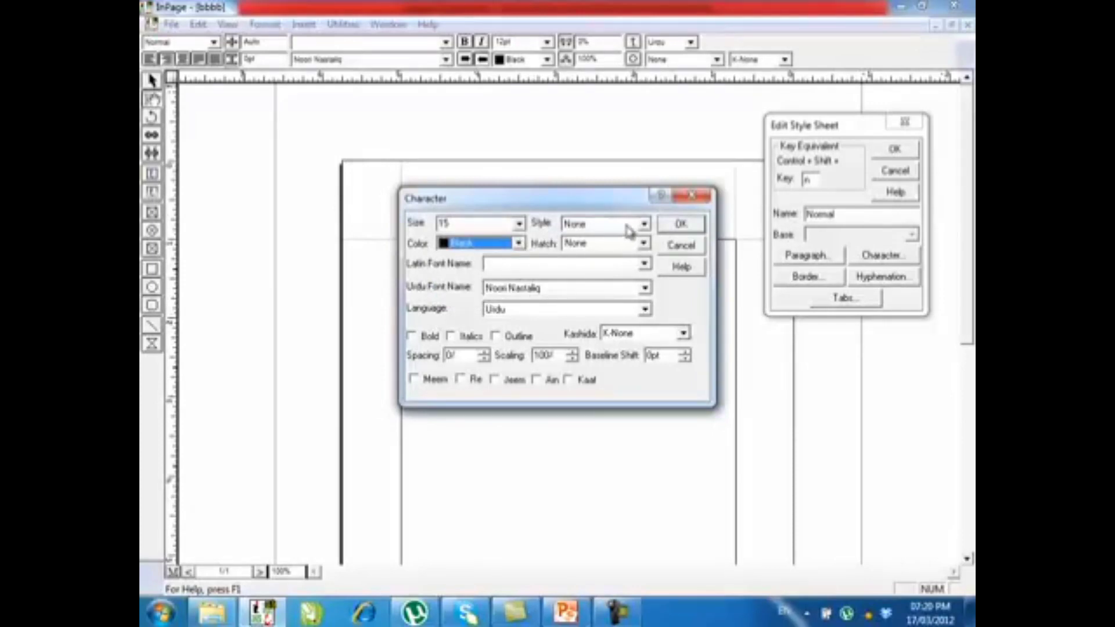
# Step: Examine the available text style and hatch options in the character settings without choosing a different one
pyautogui.click(644, 226)
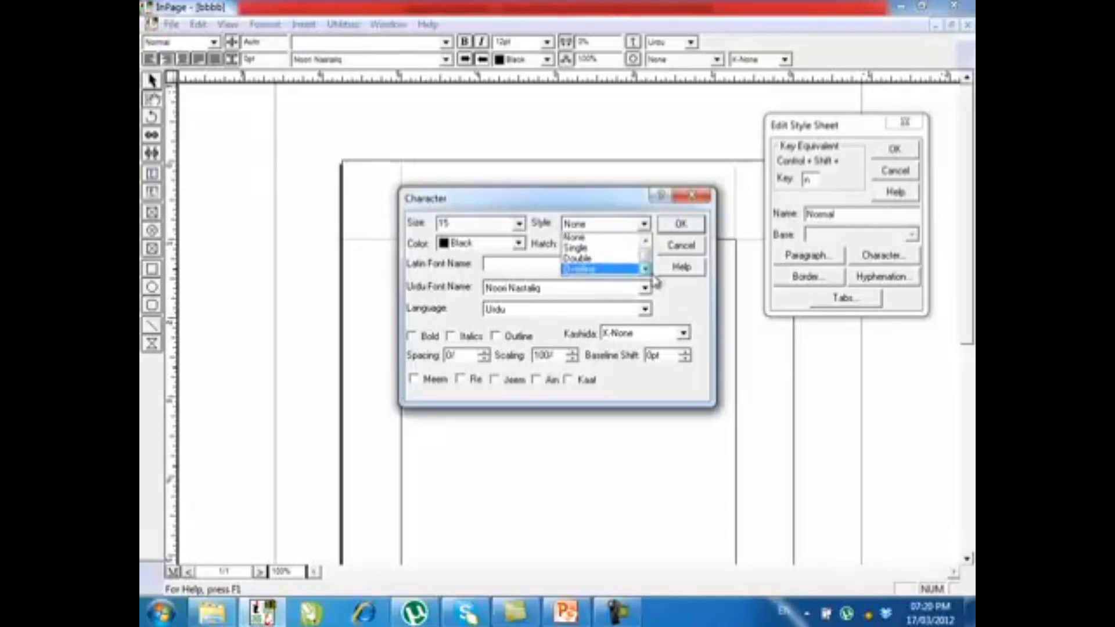
pyautogui.scroll(-3, 654, 279)
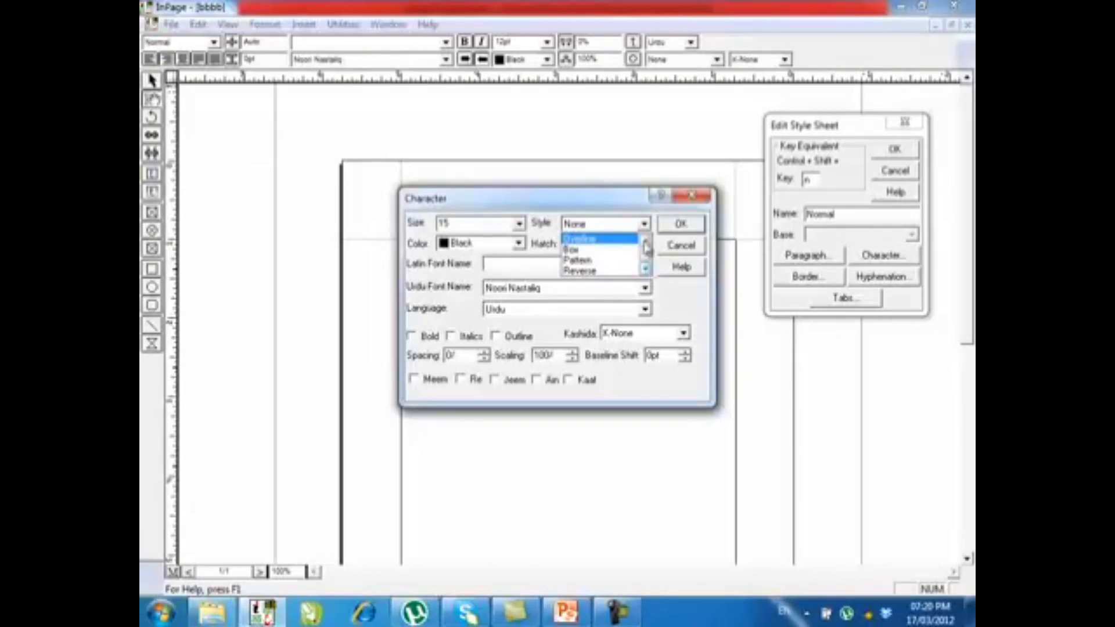
pyautogui.click(608, 197)
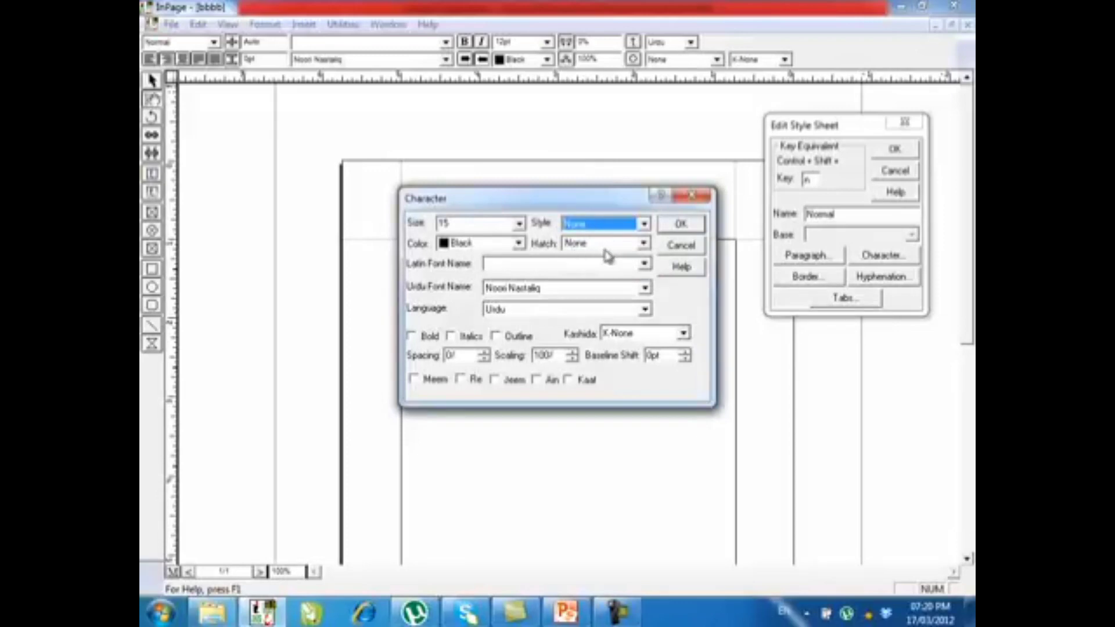
pyautogui.click(644, 244)
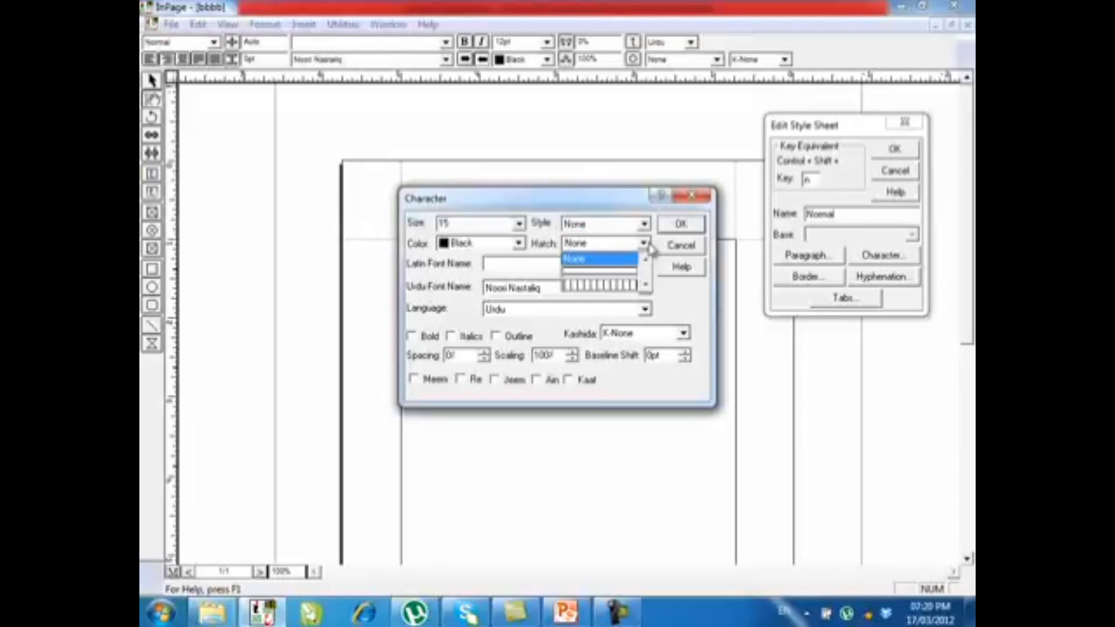
pyautogui.click(645, 283)
pyautogui.click(646, 284)
pyautogui.click(646, 283)
pyautogui.click(646, 284)
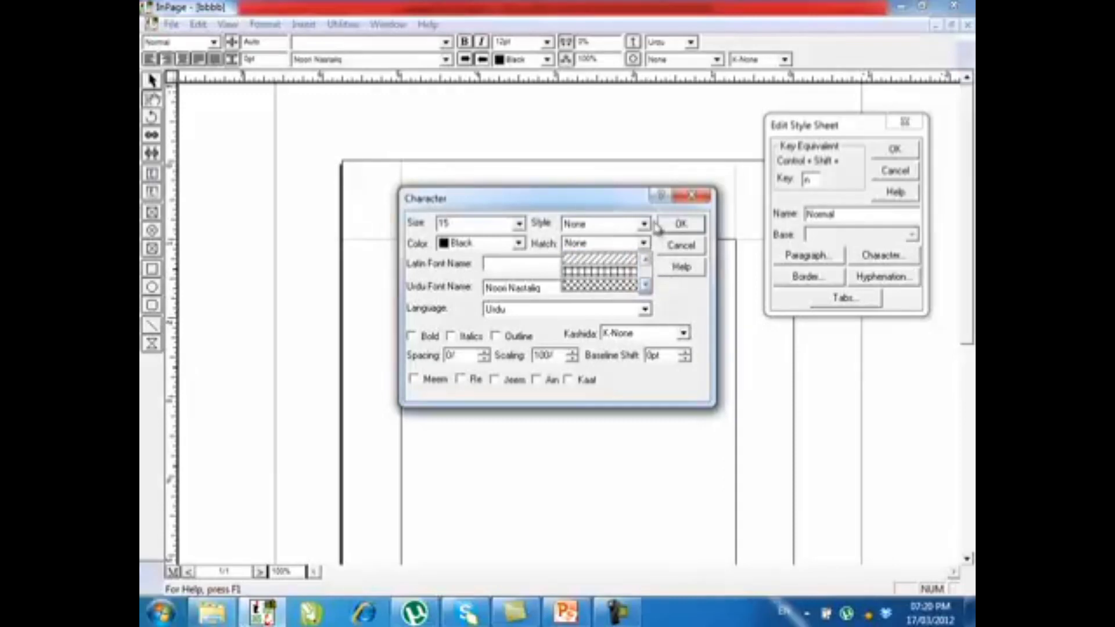
pyautogui.click(660, 221)
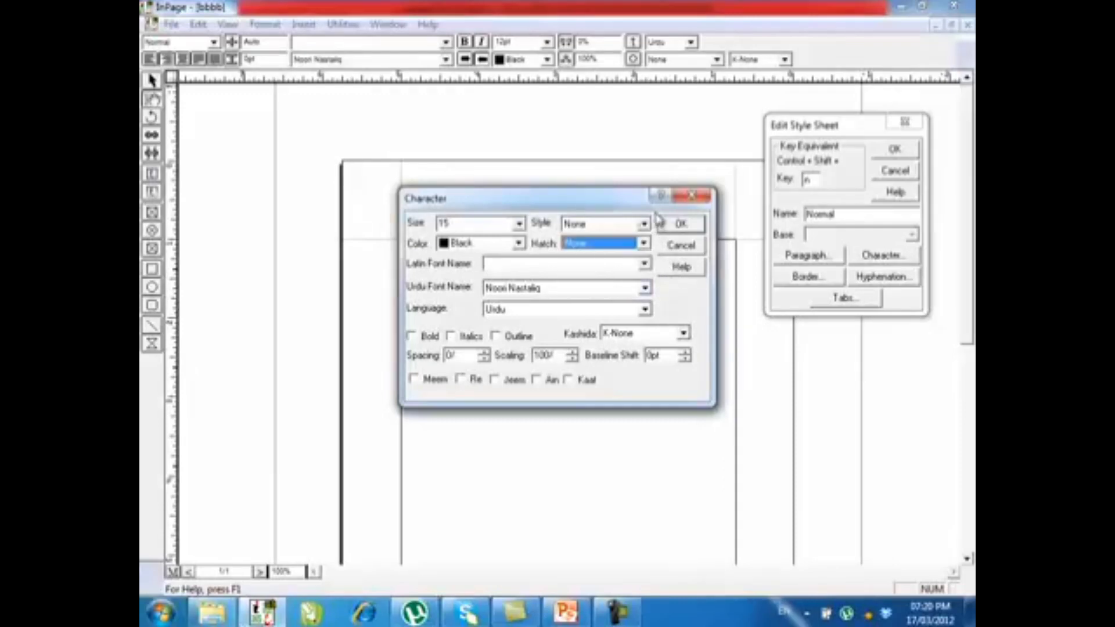
# Step: Re-enter 15 as the font size and set the Latin font to Times New Roman
pyautogui.doubleClick(460, 225)
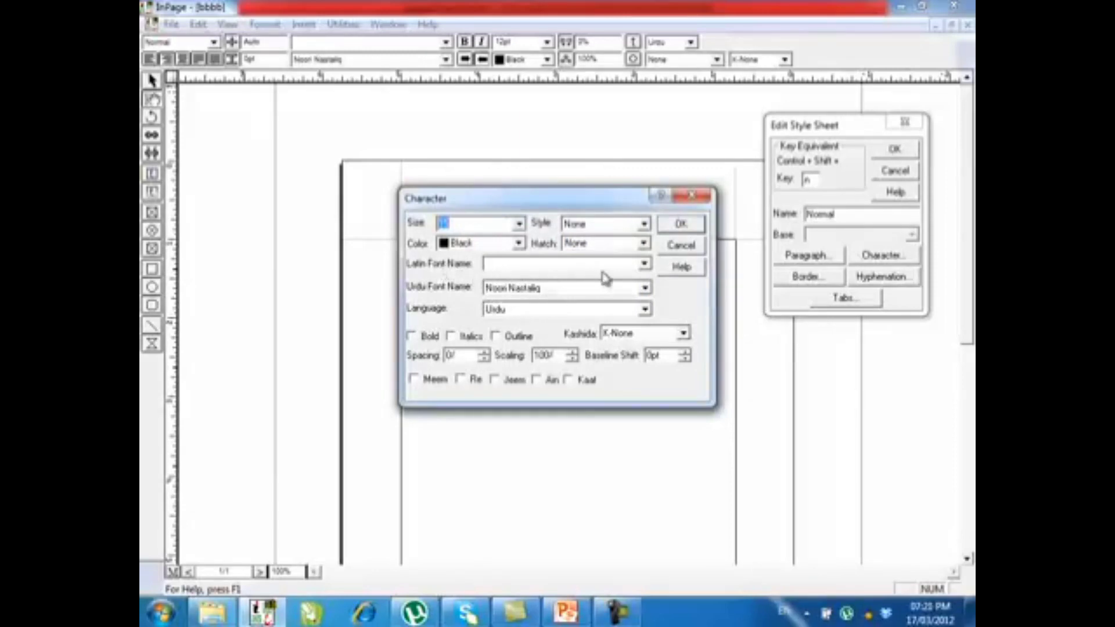
pyautogui.write('15')
pyautogui.click(645, 265)
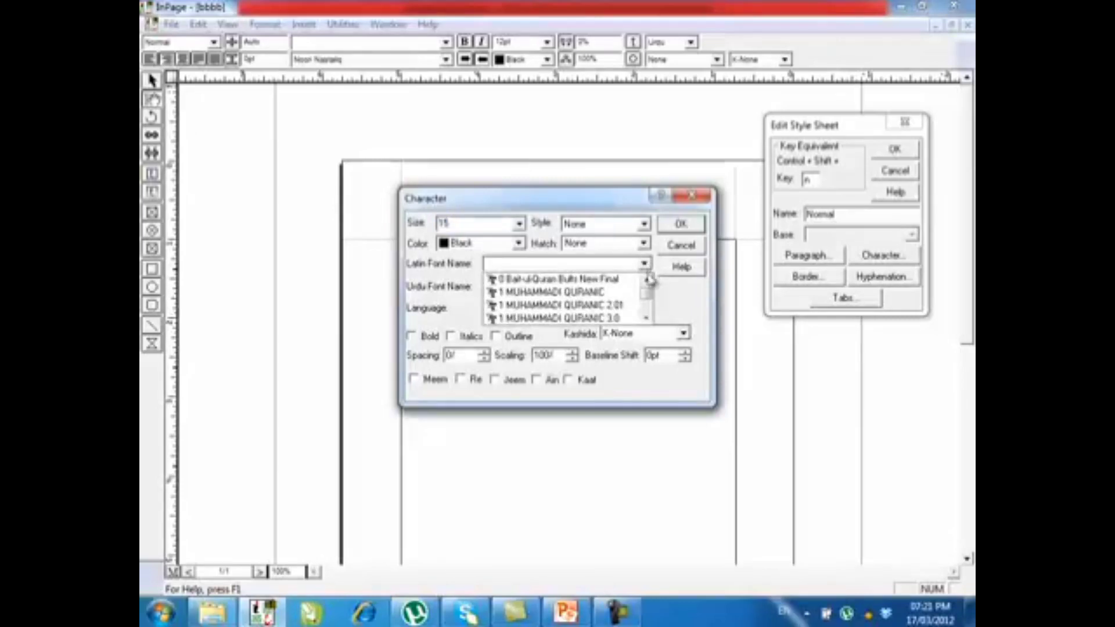
pyautogui.press('a')
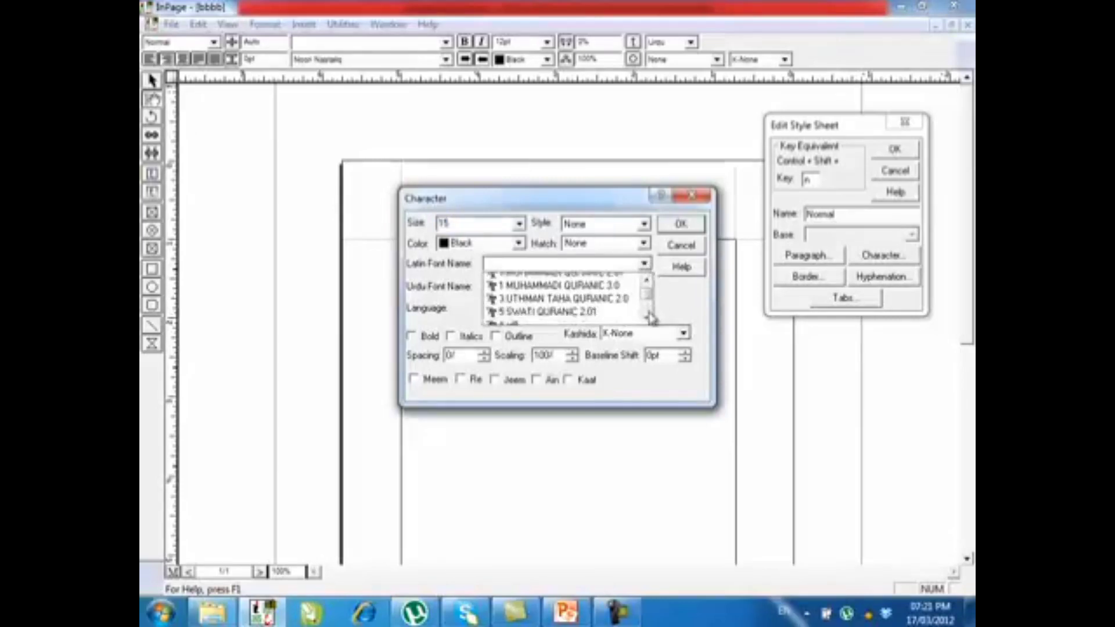
pyautogui.click(647, 319)
pyautogui.moveTo(647, 319); pyautogui.dragTo(647, 319)
pyautogui.click(557, 291)
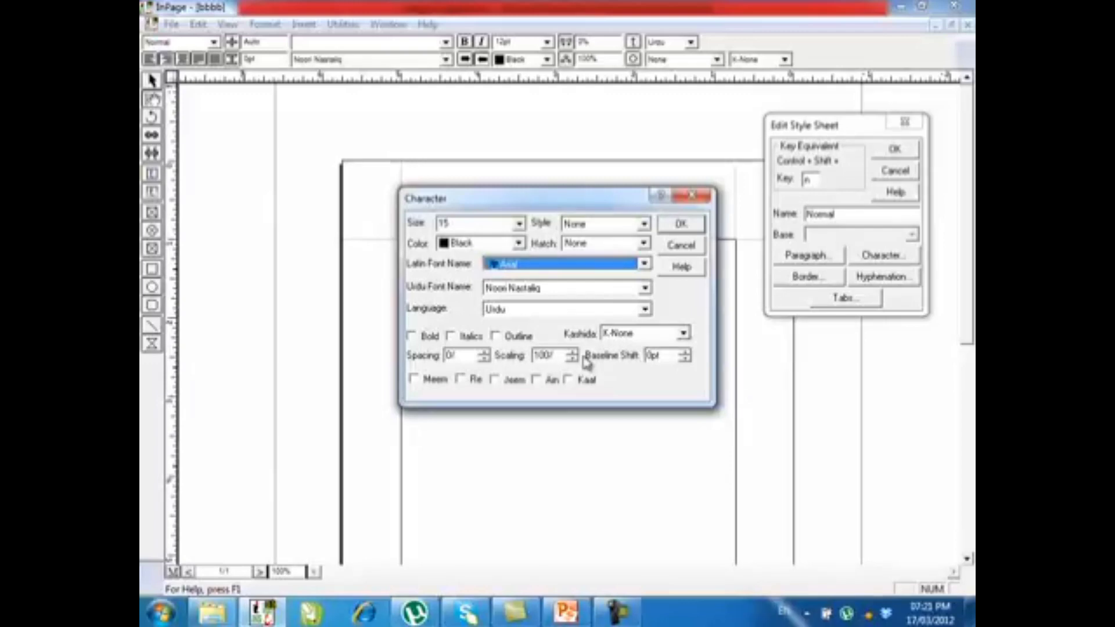
pyautogui.press('t')
pyautogui.press('t')
pyautogui.press('t')
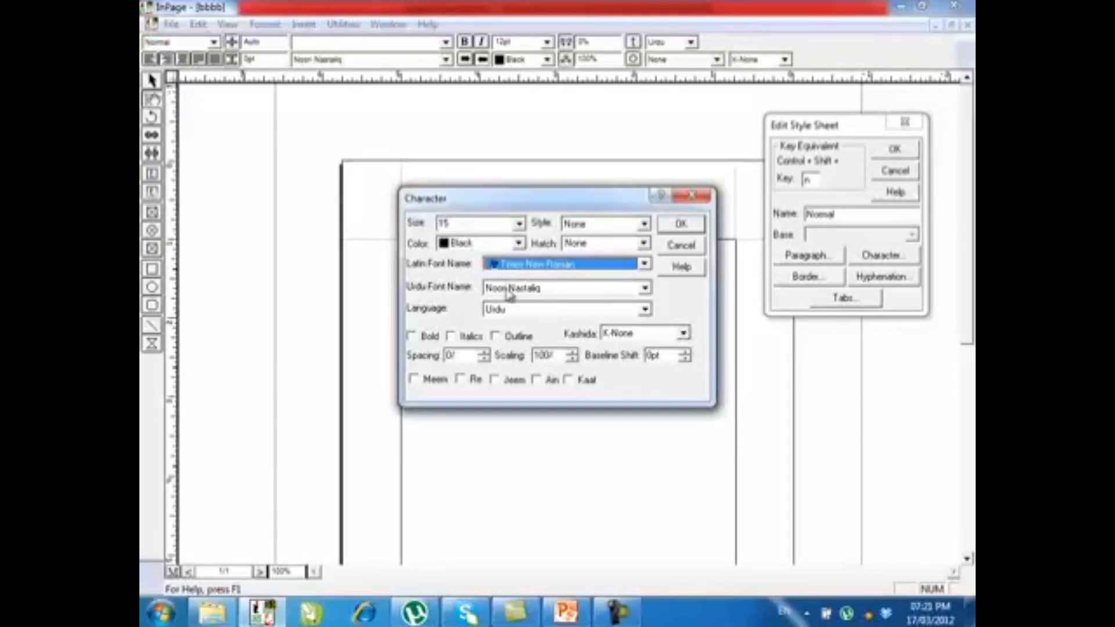
# Step: Set the Urdu font to Faiz Nastaliq, keep the language as Urdu, and accept the character settings
pyautogui.click(584, 295)
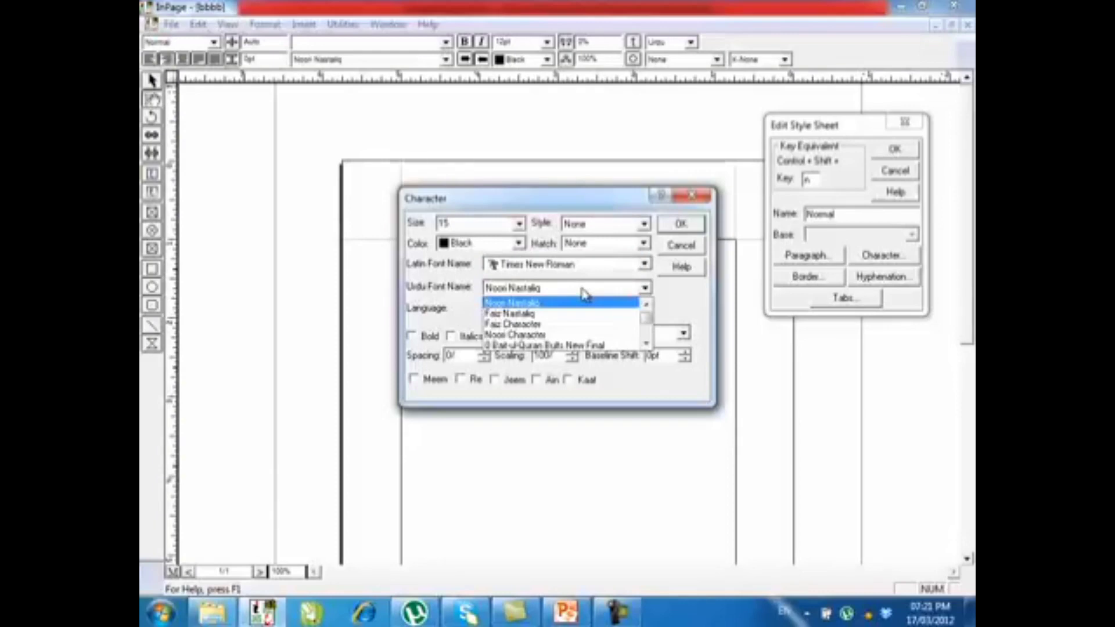
pyautogui.click(560, 314)
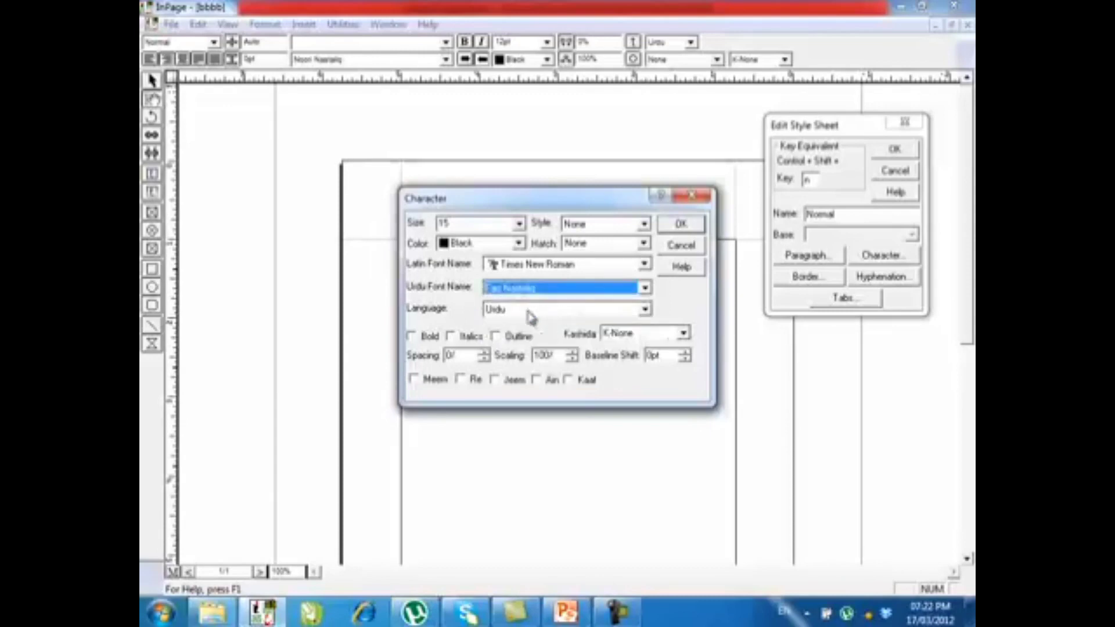
pyautogui.click(645, 312)
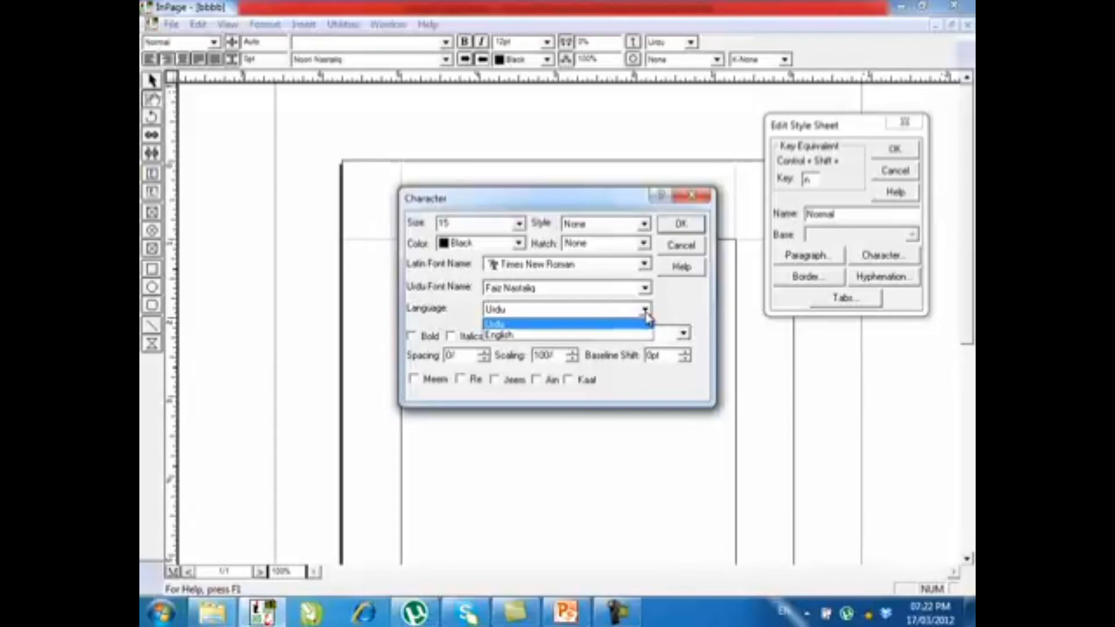
pyautogui.click(693, 308)
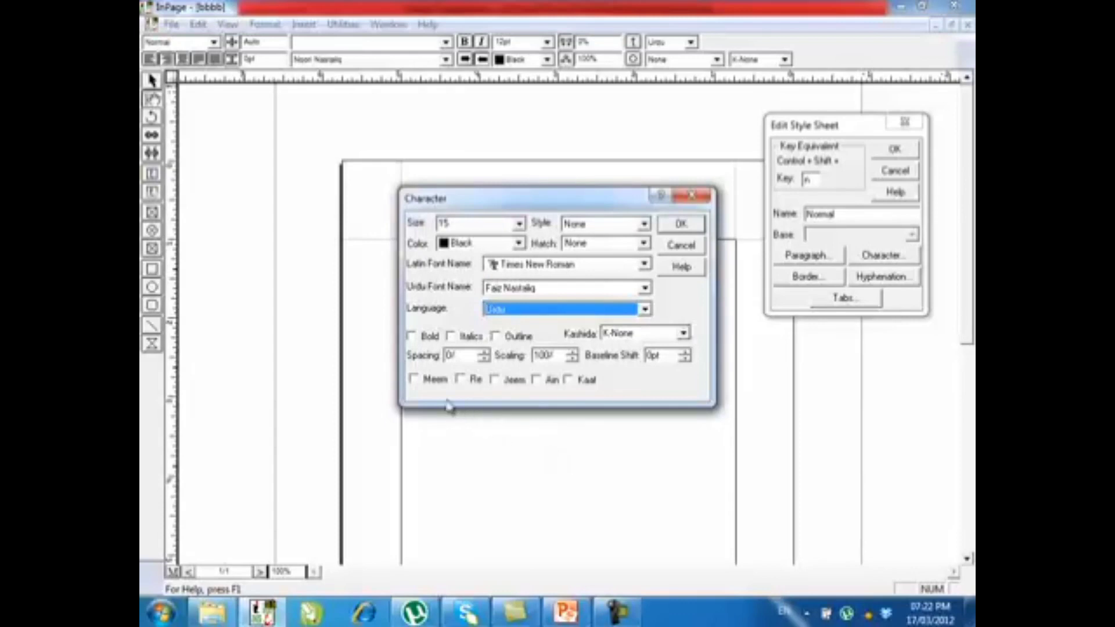
pyautogui.doubleClick(462, 224)
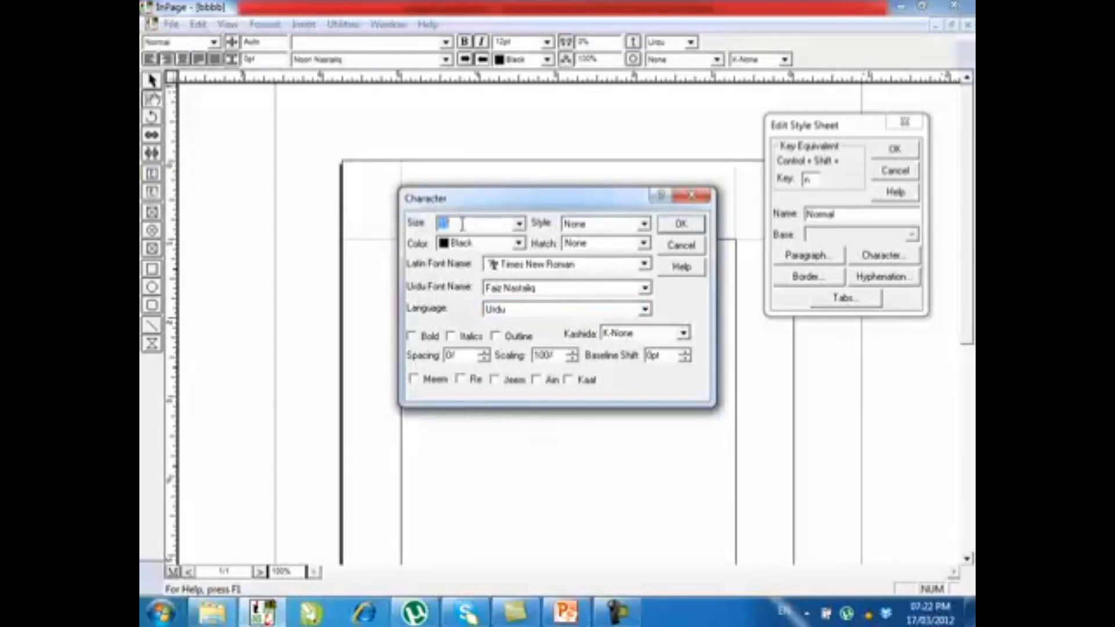
pyautogui.click(677, 228)
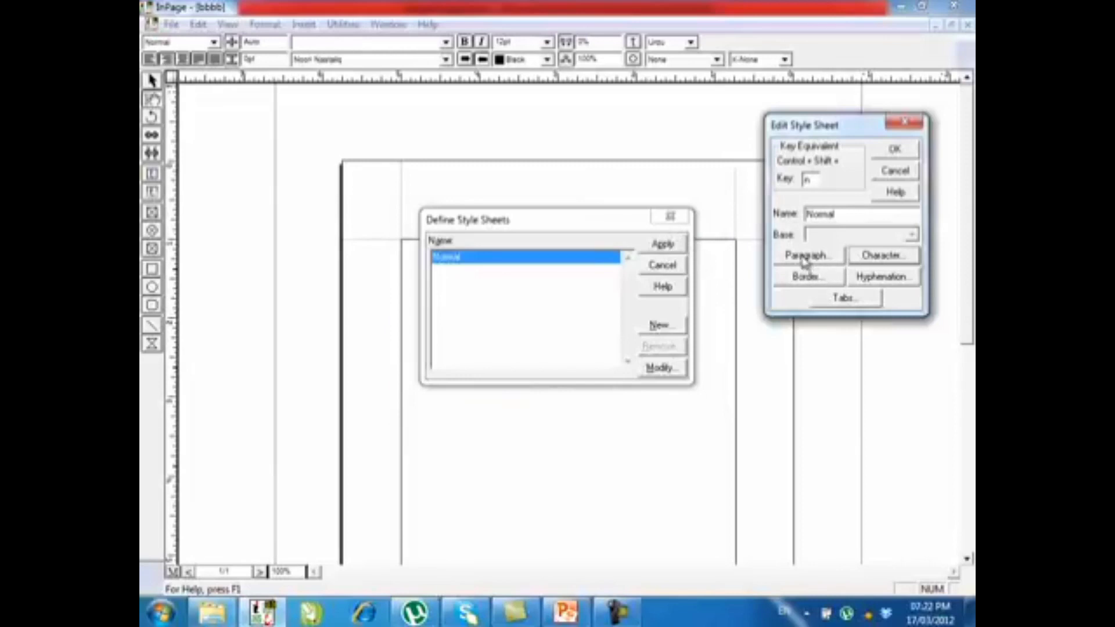
# Step: Open the Normal style's paragraph preferences and set the alignment to Justified
pyautogui.click(805, 259)
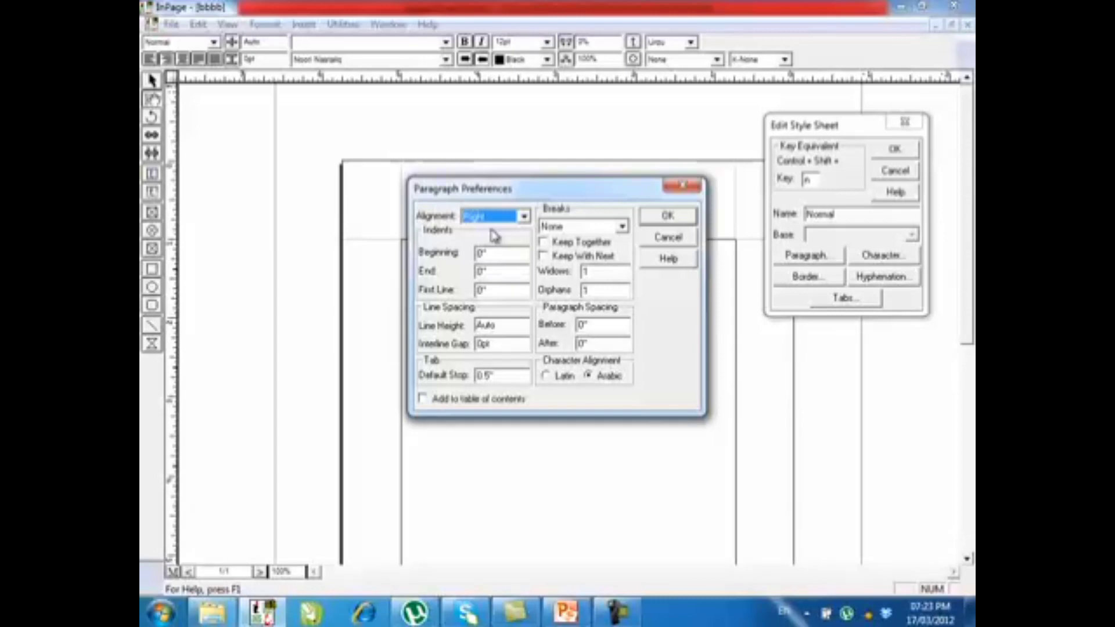
pyautogui.click(522, 219)
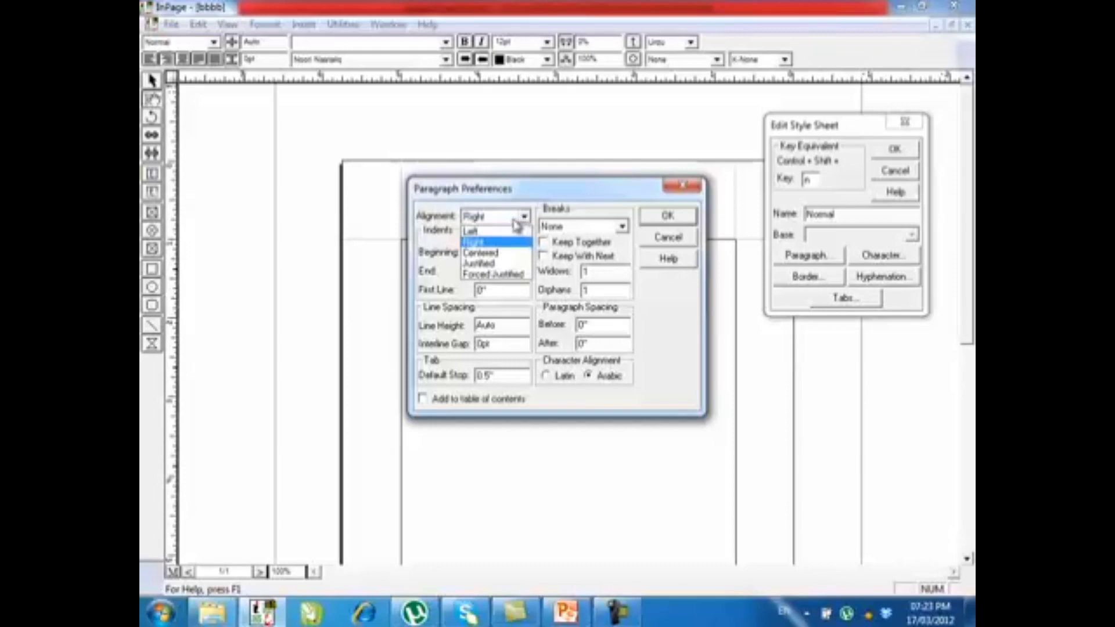
pyautogui.click(504, 264)
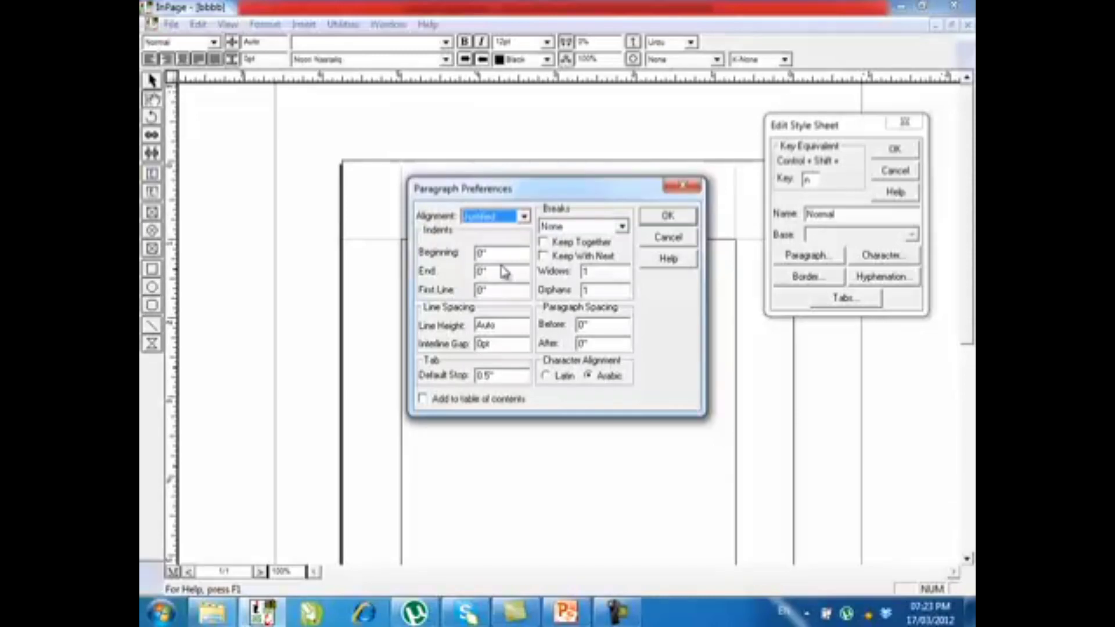
pyautogui.click(509, 226)
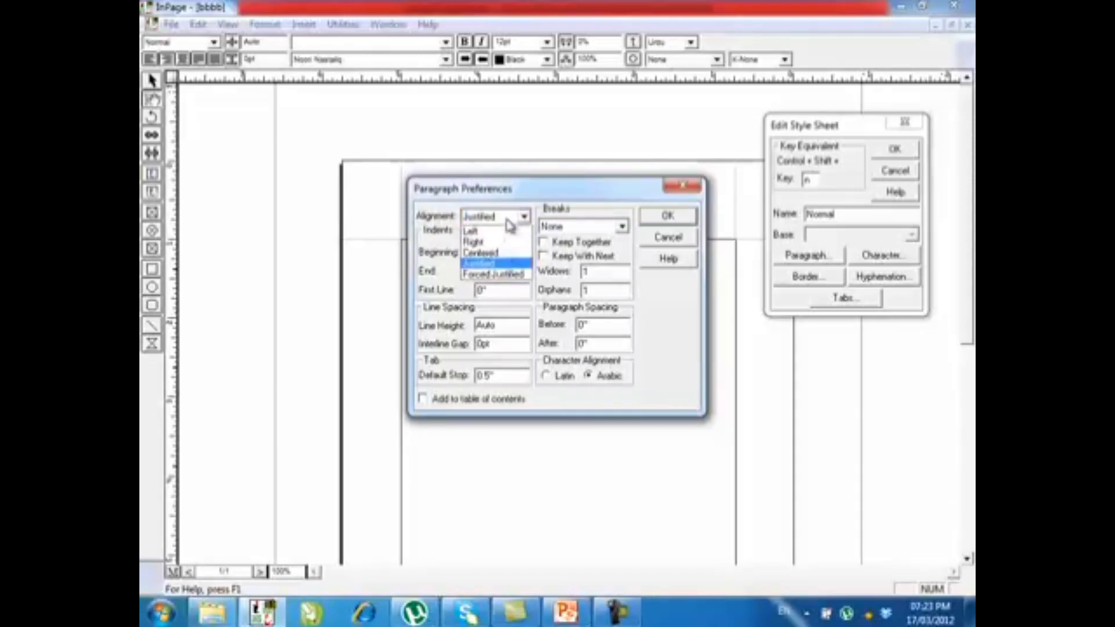
pyautogui.click(502, 276)
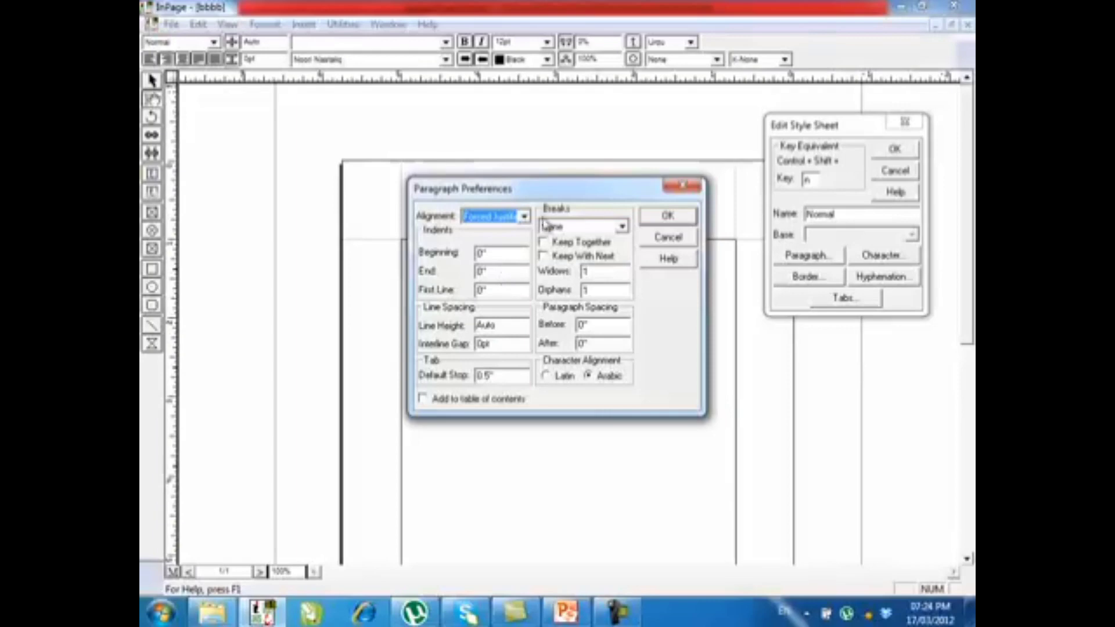
pyautogui.click(524, 216)
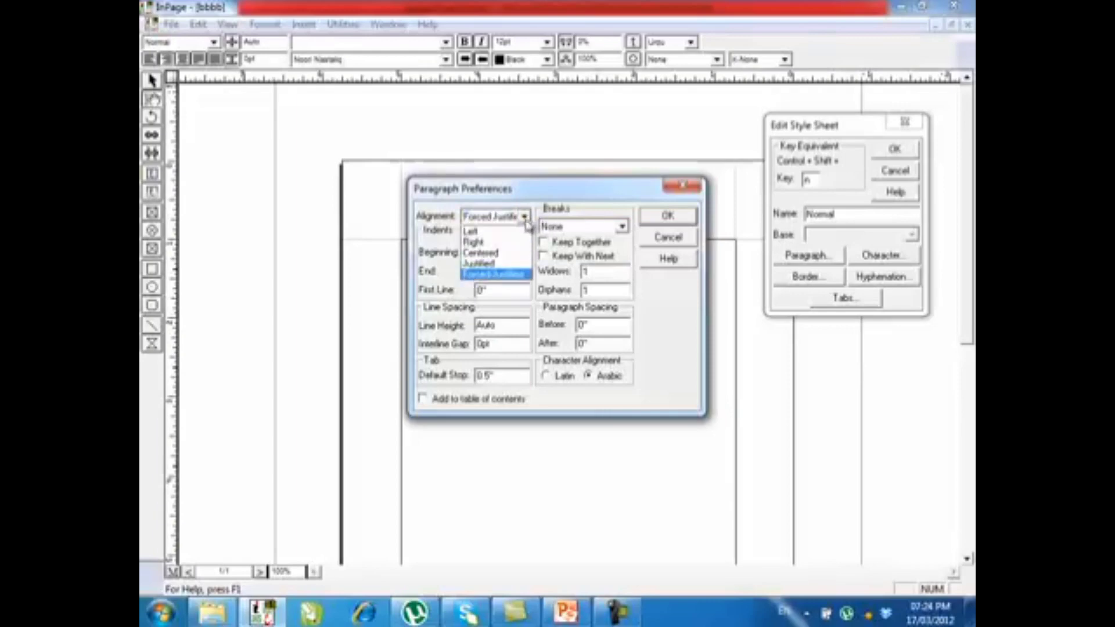
pyautogui.click(485, 264)
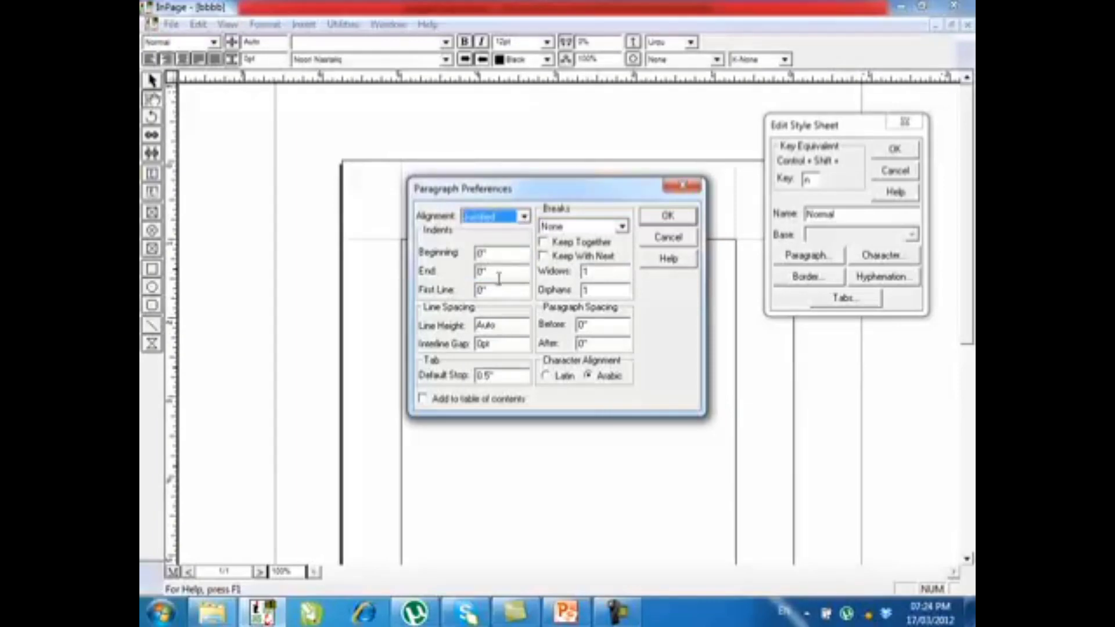
# Step: Set the paragraph's first-line indent to 0.3 inches
pyautogui.click(482, 253)
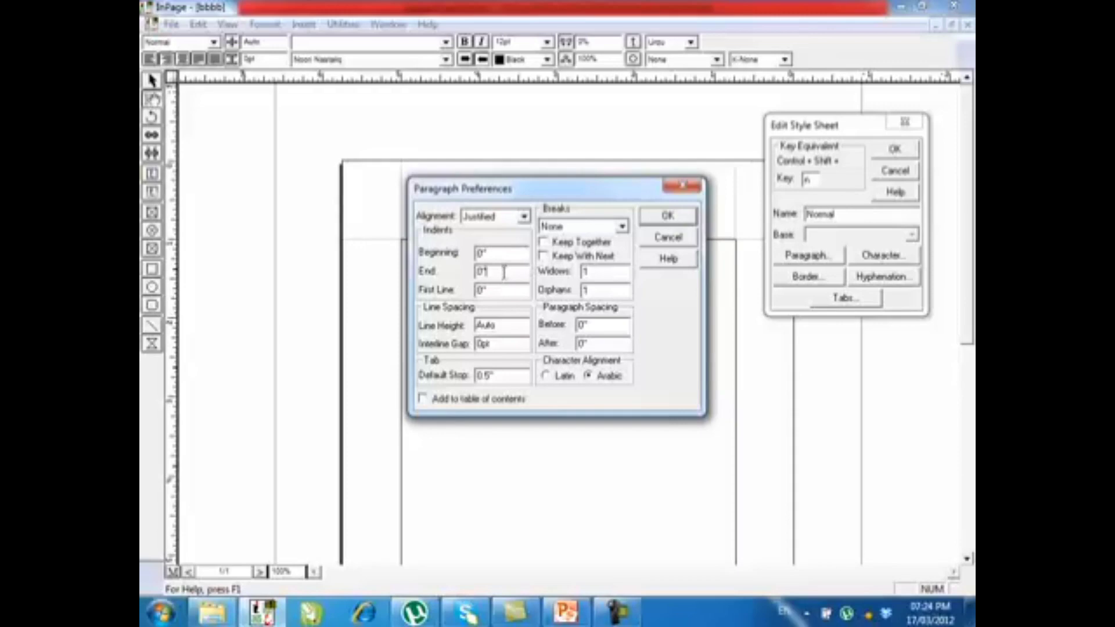
pyautogui.doubleClick(503, 254)
pyautogui.click(495, 273)
pyautogui.click(501, 291)
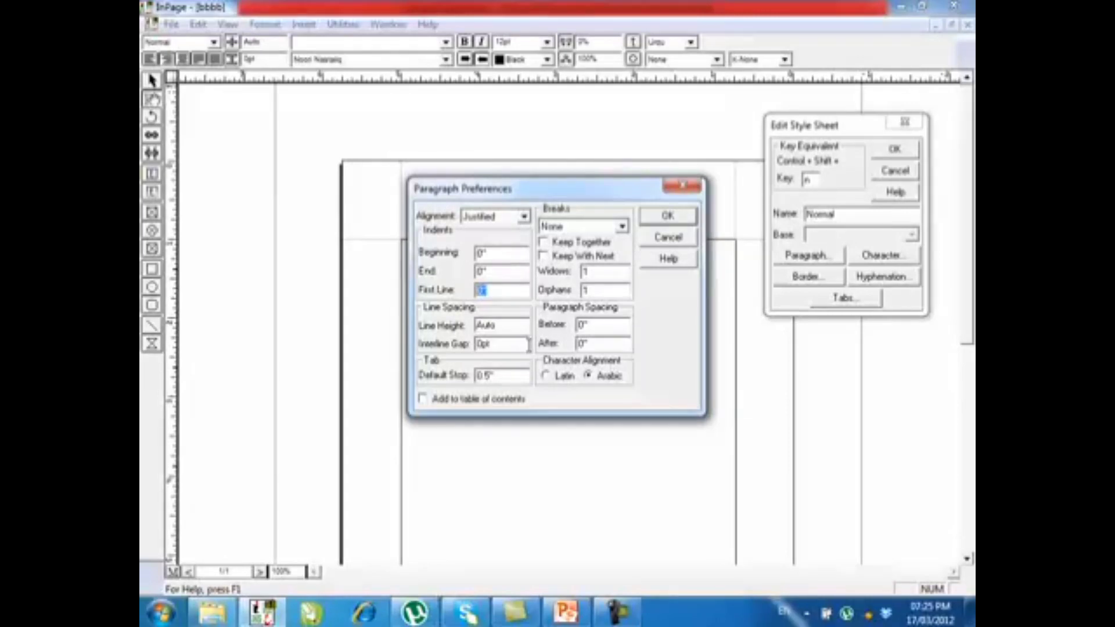
pyautogui.click(509, 376)
pyautogui.doubleClick(493, 291)
pyautogui.write('0.3')
# Step: Set the paragraph's default tab stop to 0.3 inches
pyautogui.moveTo(483, 376); pyautogui.dragTo(490, 377)
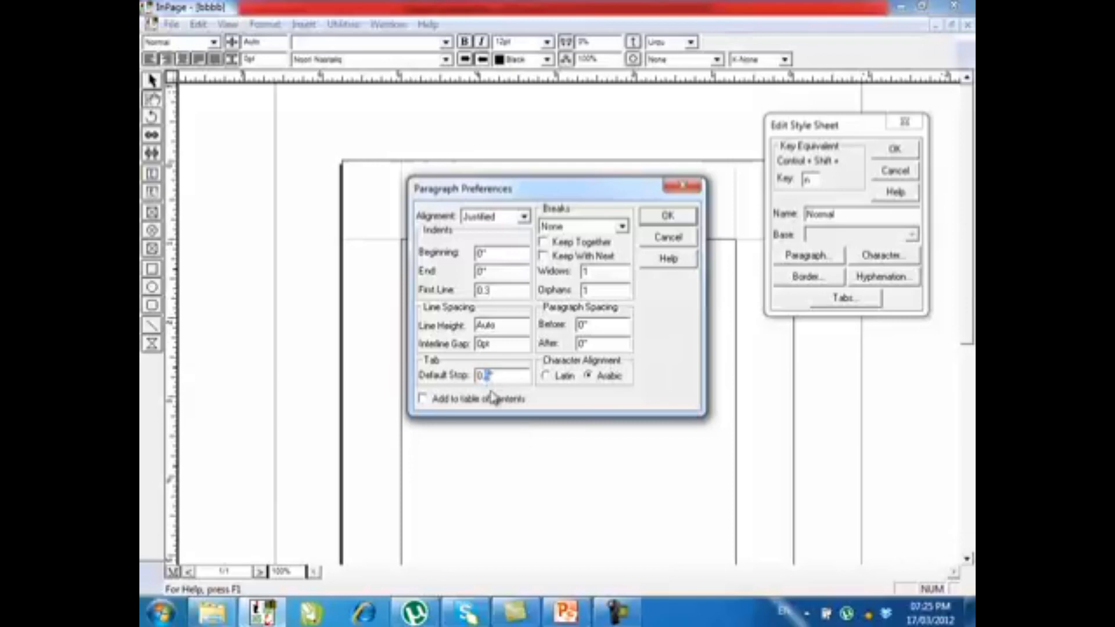
pyautogui.write('3')
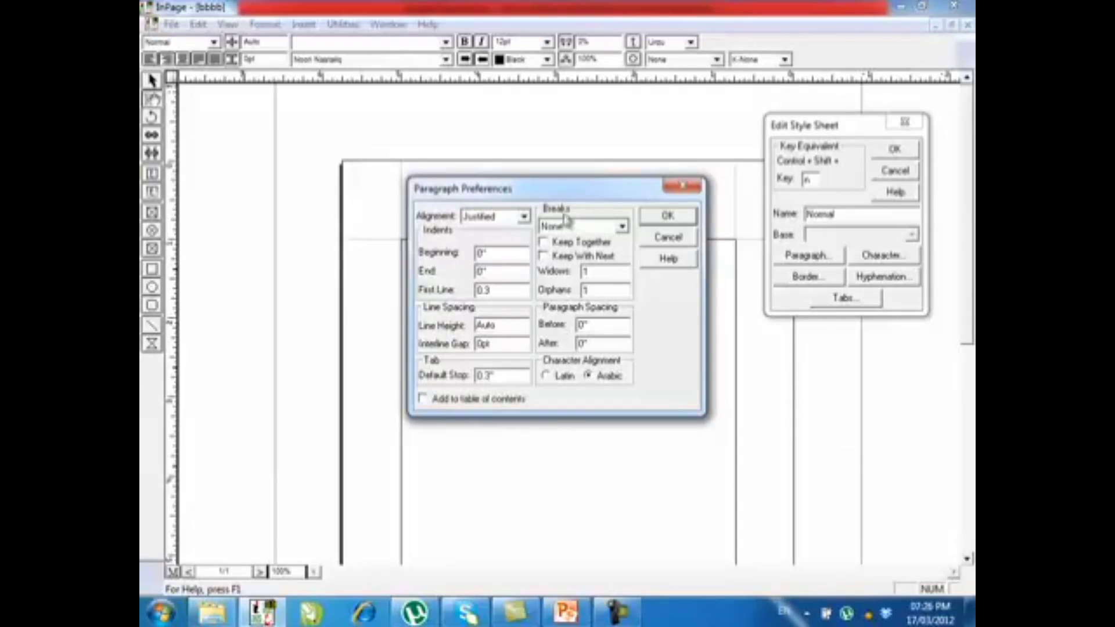
# Step: Set the paragraph's break option to Page
pyautogui.click(621, 227)
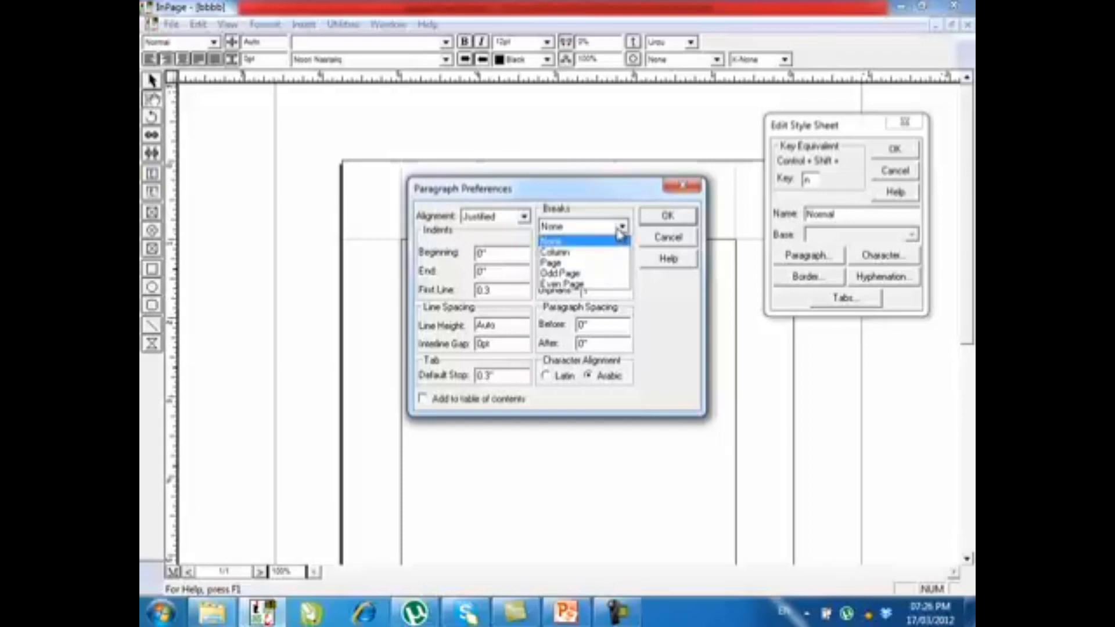
pyautogui.click(598, 263)
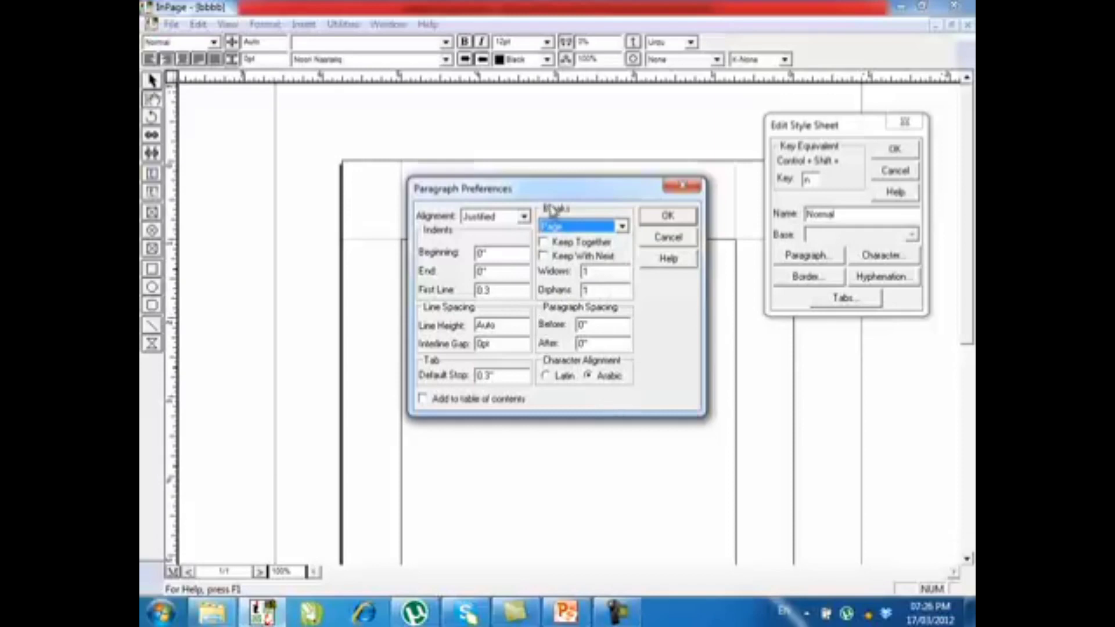
pyautogui.moveTo(561, 192); pyautogui.dragTo(549, 162)
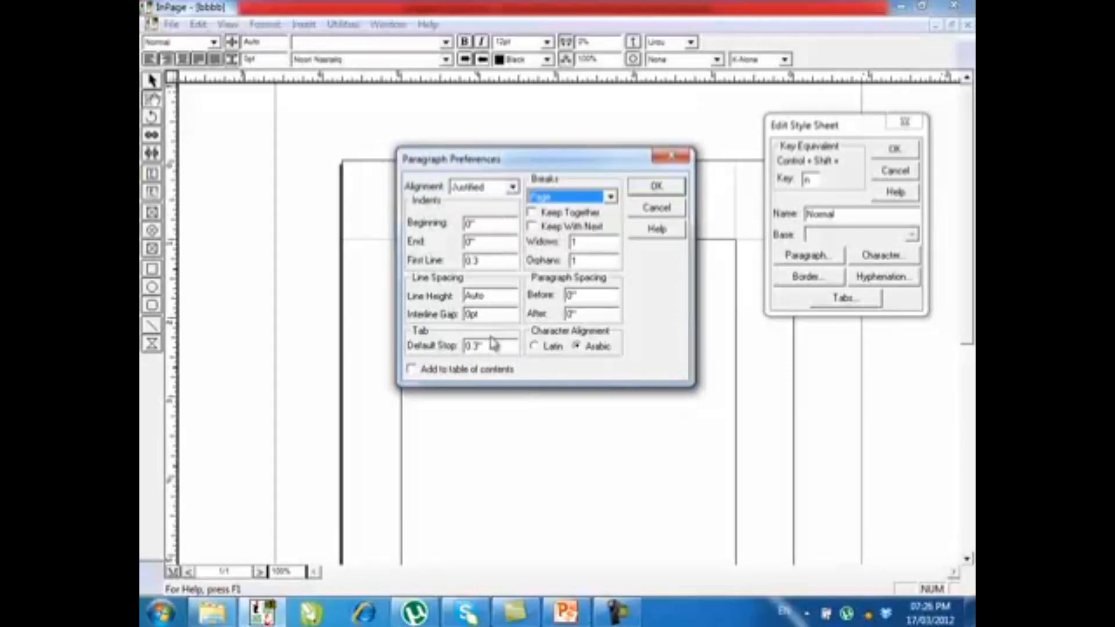
# Step: Set the paragraph's line height to 22
pyautogui.moveTo(501, 297); pyautogui.dragTo(459, 302)
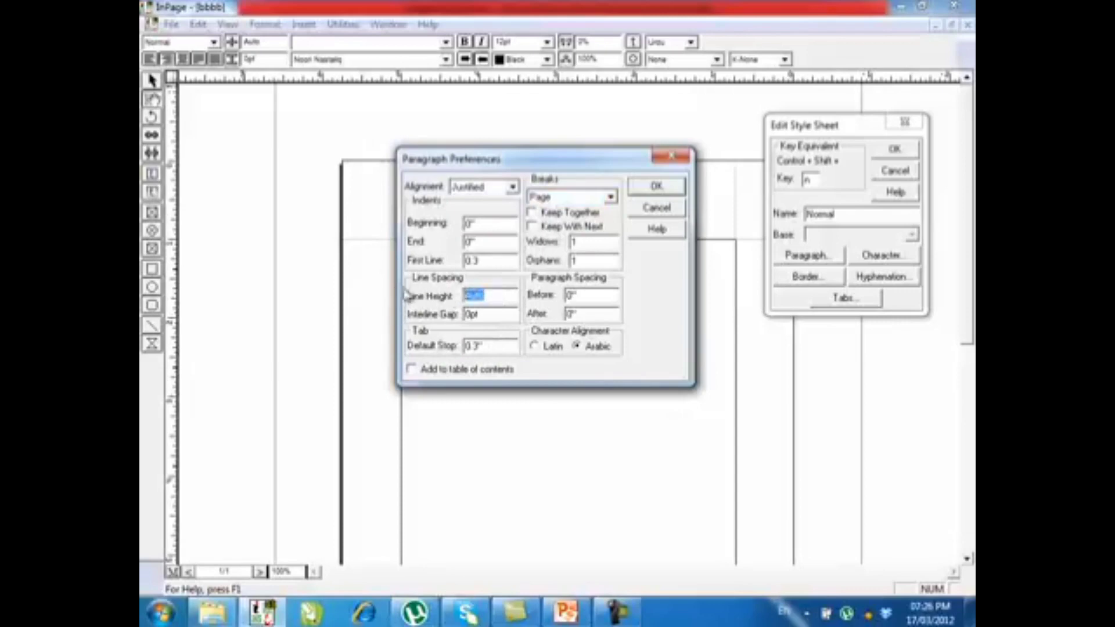
pyautogui.click(502, 297)
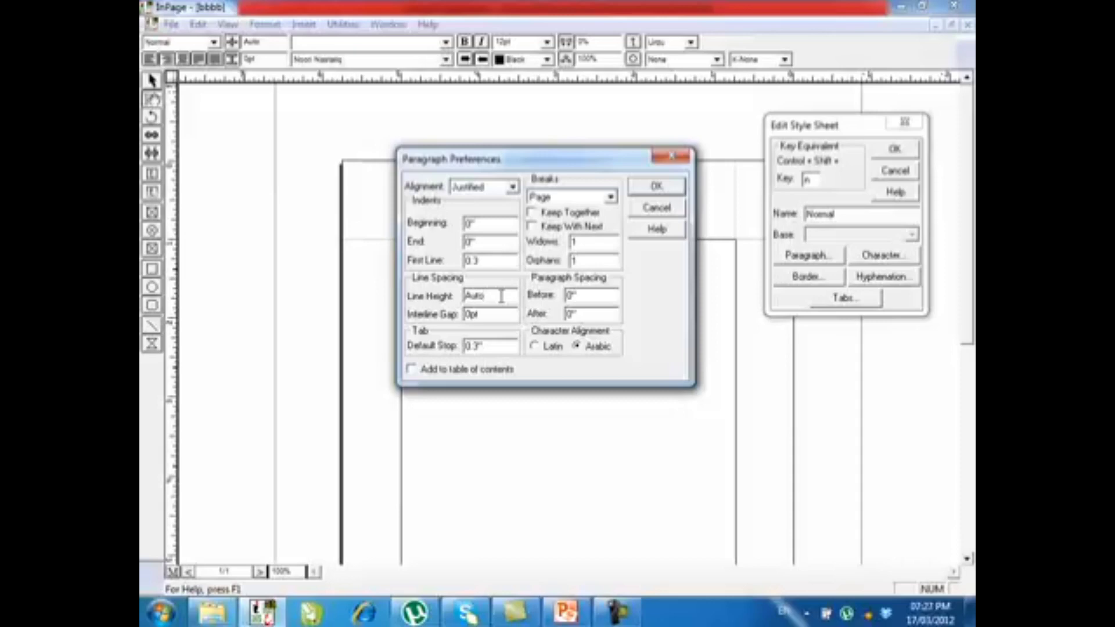
pyautogui.doubleClick(502, 297)
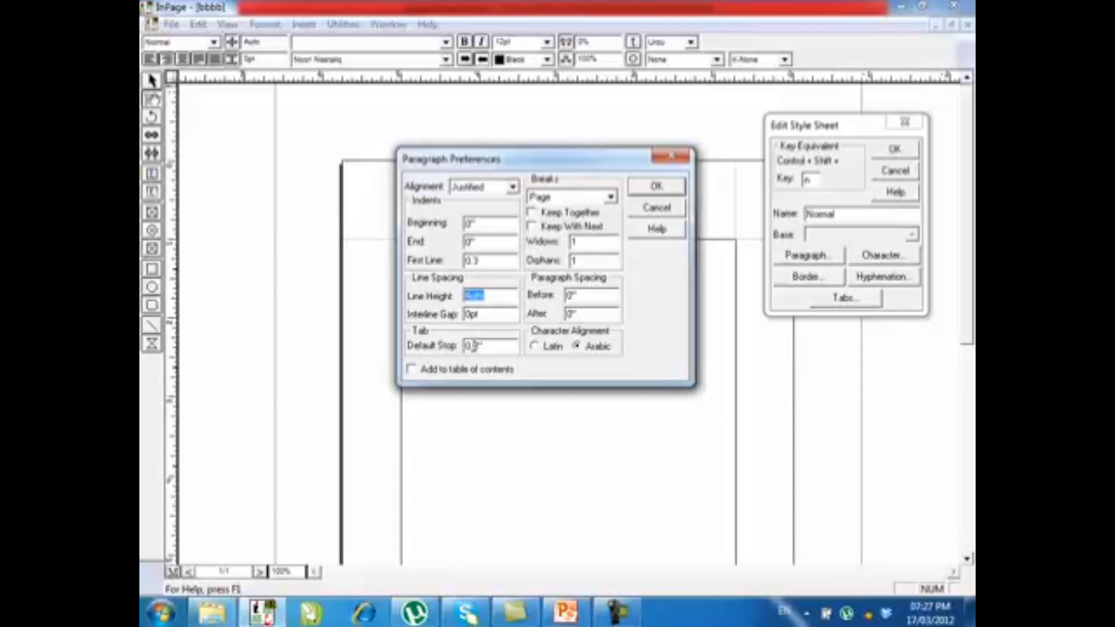
pyautogui.write('22')
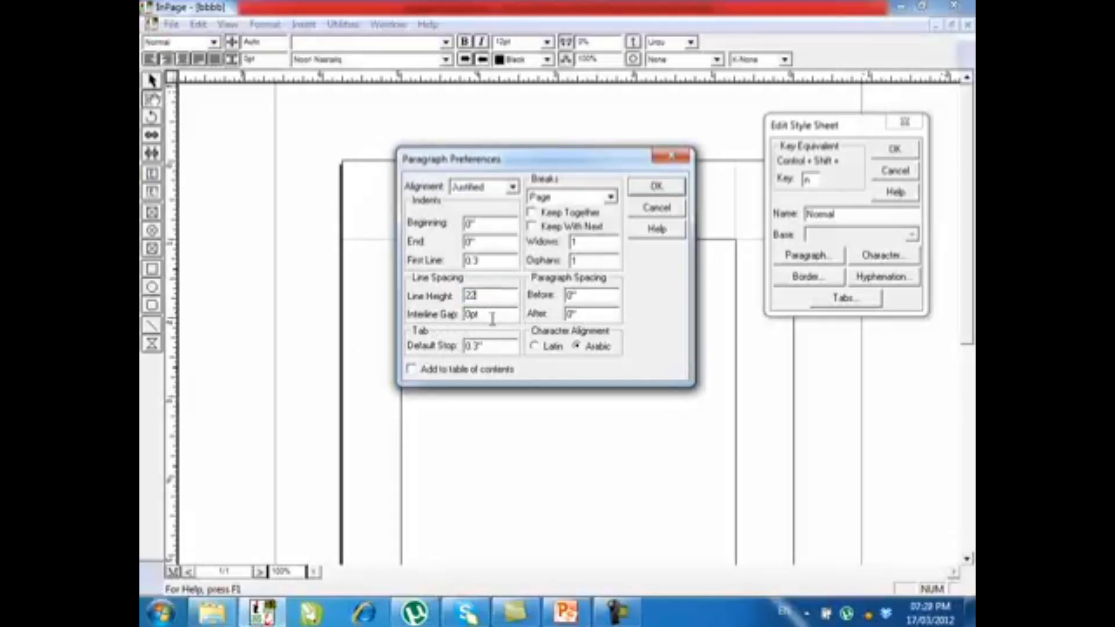
# Step: Set the paragraph's interline gap to 10
pyautogui.click(500, 319)
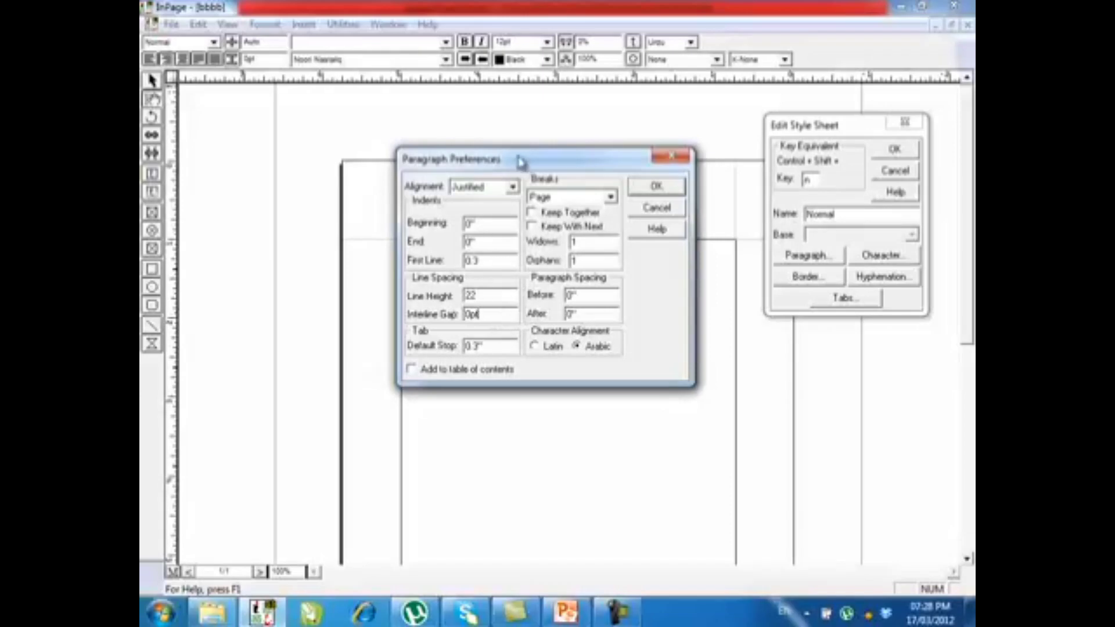
pyautogui.moveTo(527, 162); pyautogui.dragTo(510, 163)
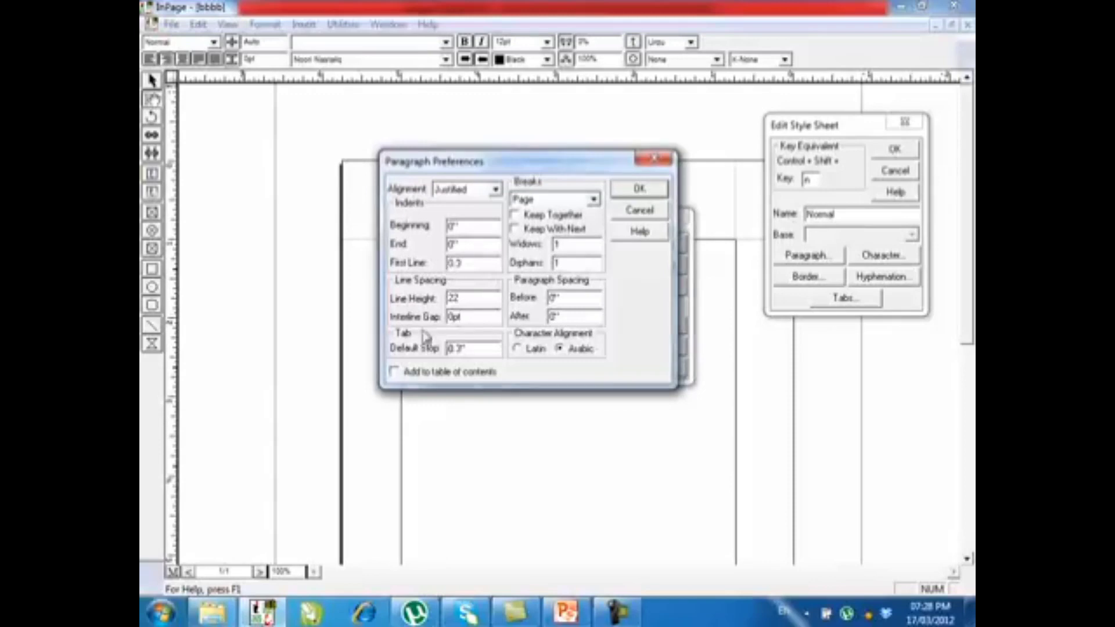
pyautogui.moveTo(482, 322); pyautogui.dragTo(414, 321)
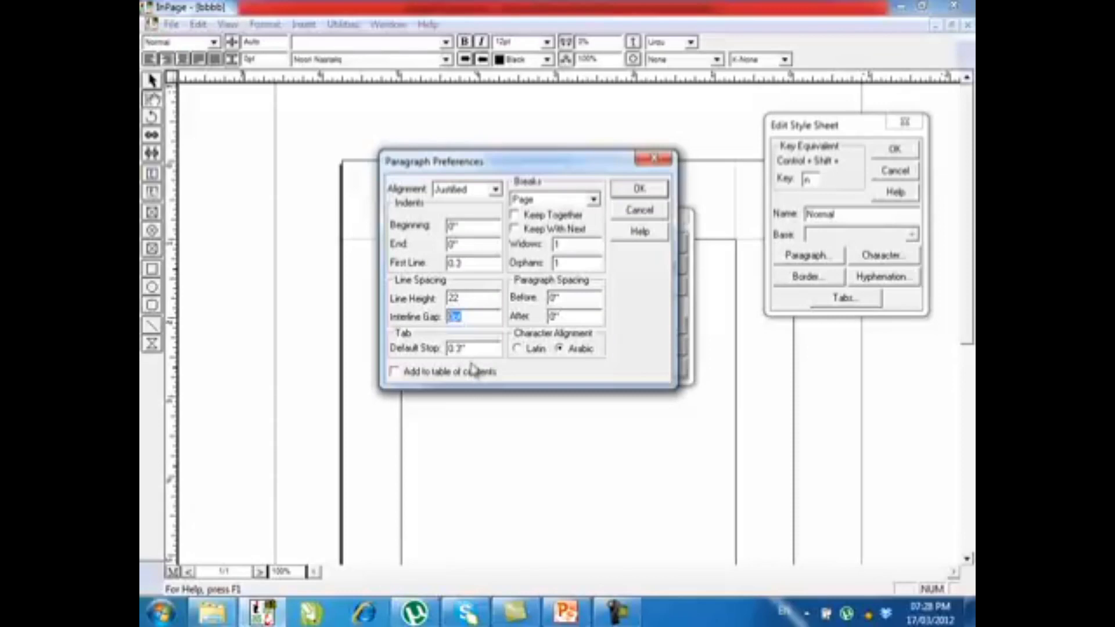
pyautogui.click(476, 318)
pyautogui.doubleClick(473, 319)
pyautogui.write('1')
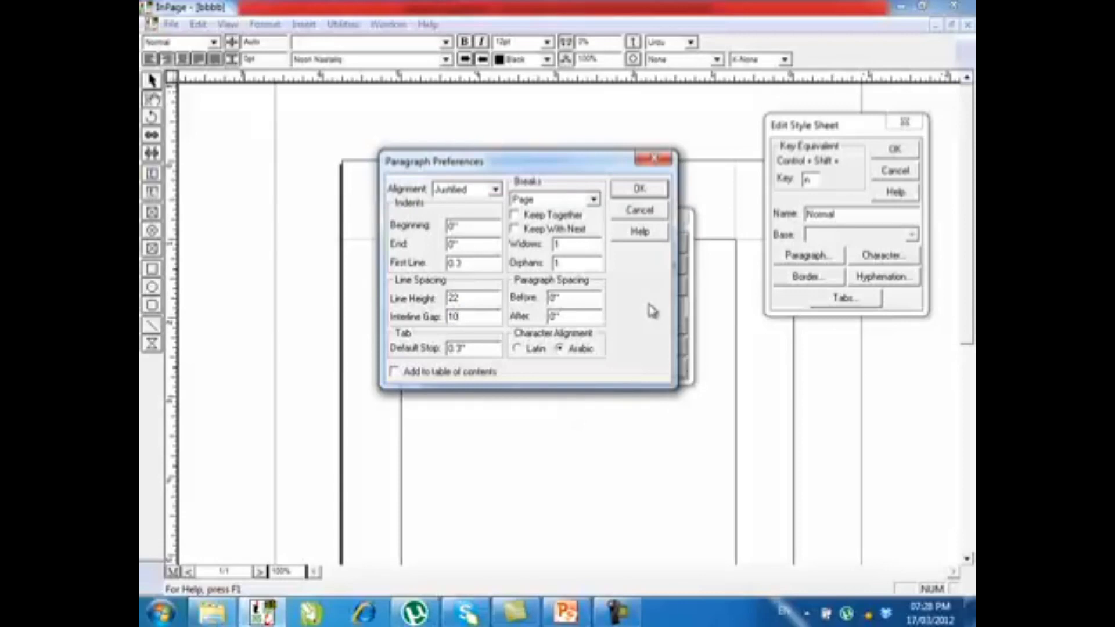
# Step: Set the paragraph's break option to None and accept the paragraph preferences
pyautogui.click(595, 200)
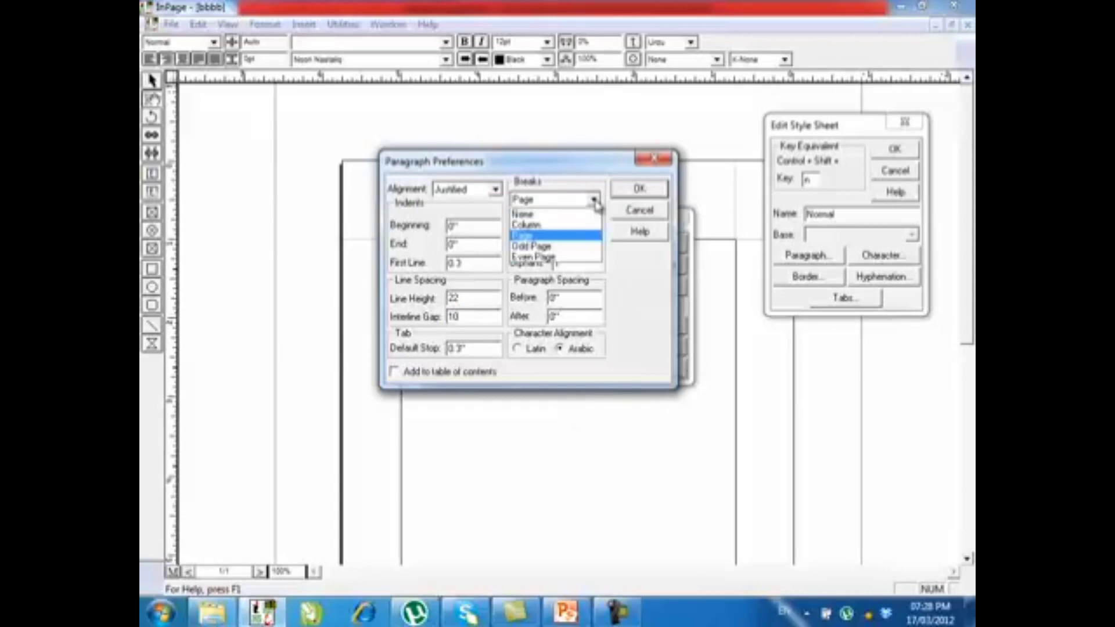
pyautogui.click(559, 214)
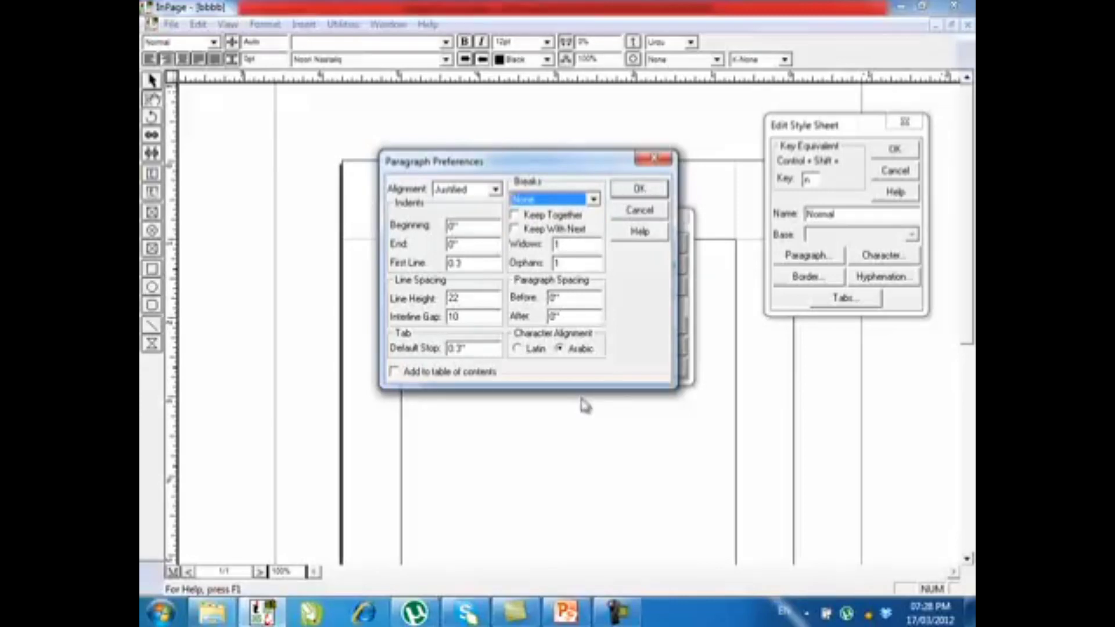
pyautogui.click(580, 302)
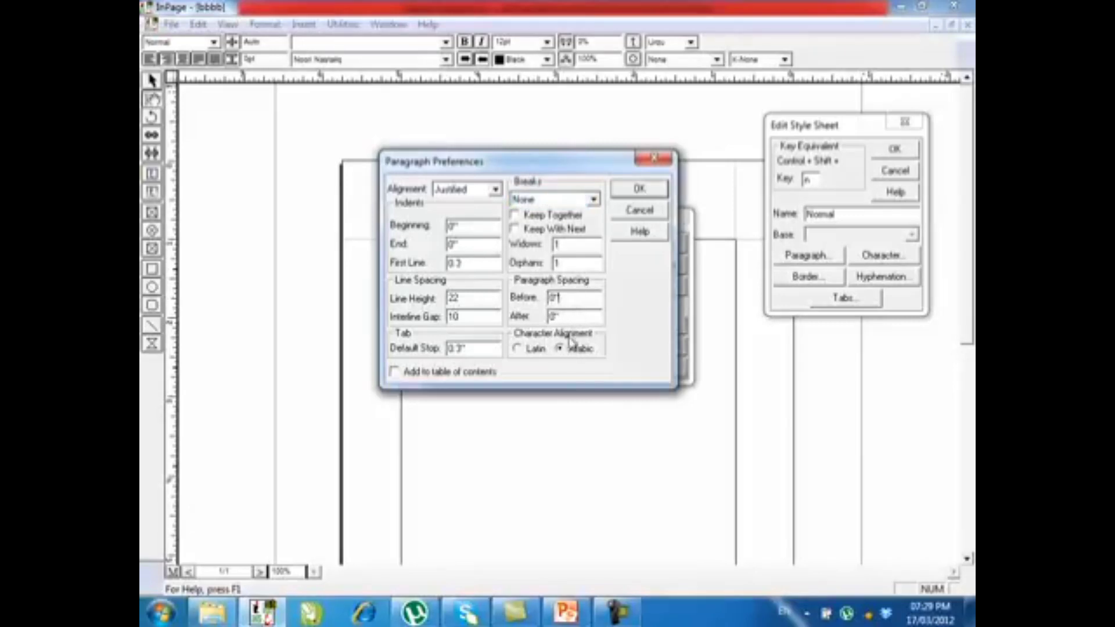
pyautogui.click(572, 318)
pyautogui.click(641, 191)
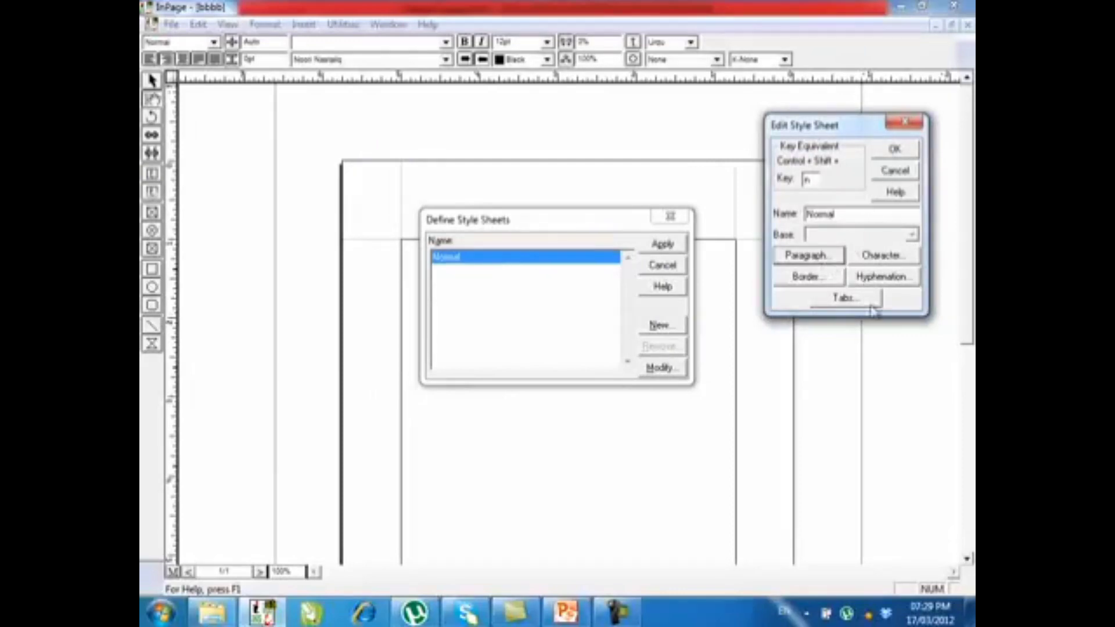
# Step: Accept the edits to the Normal style sheet and apply the style to the document
pyautogui.click(900, 155)
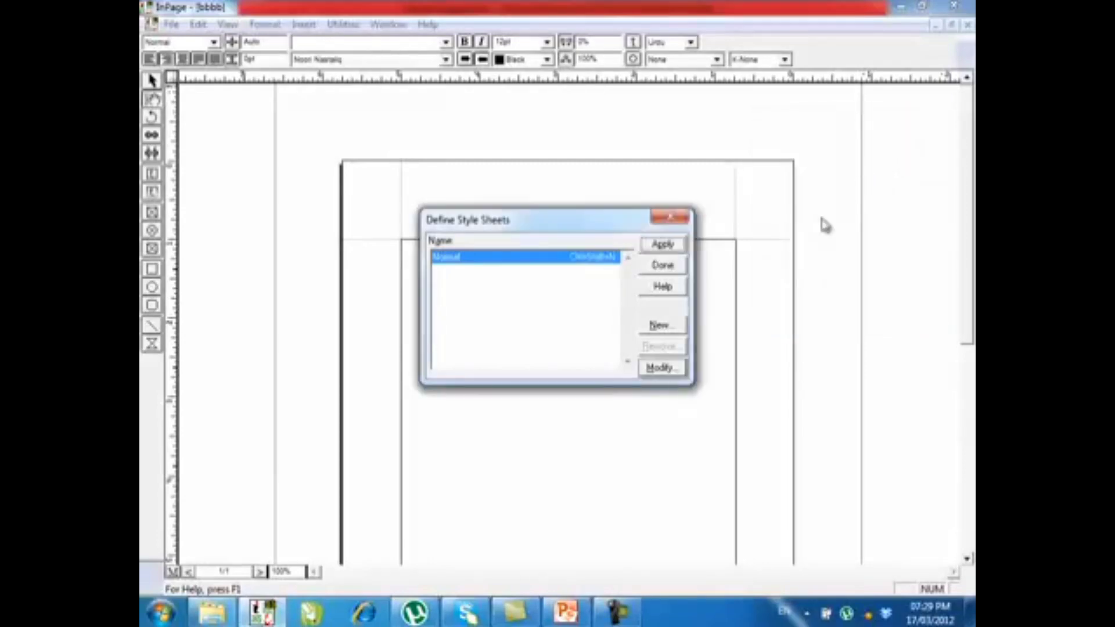
pyautogui.click(662, 245)
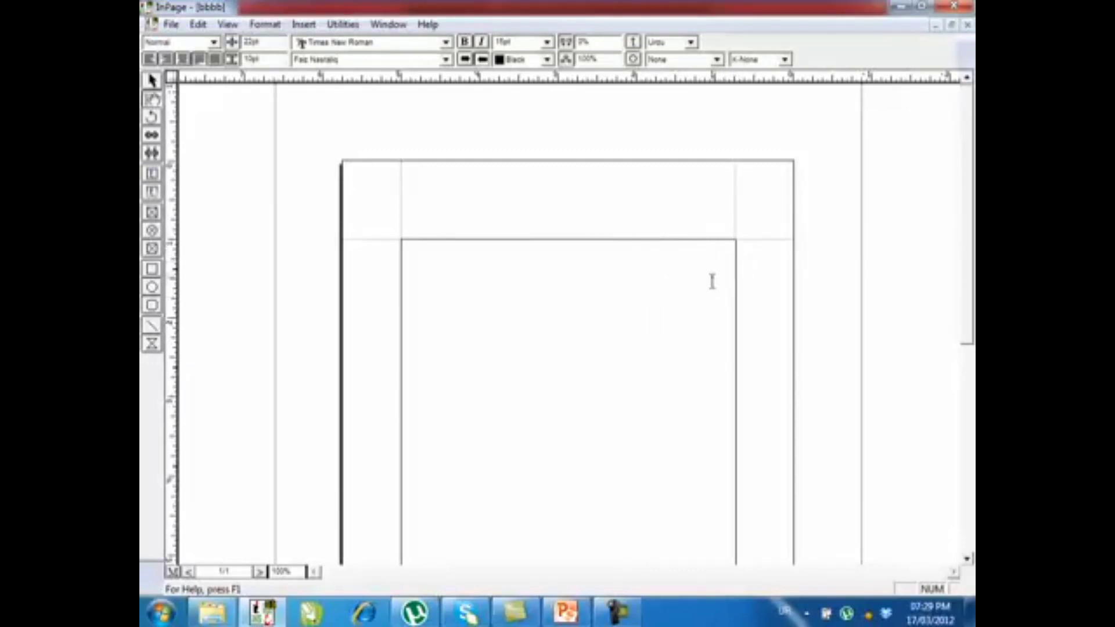
# Step: Enter a short line of sample Urdu text in the page's text frame, viewed at 200%
pyautogui.hotkey('ctrl', '2')
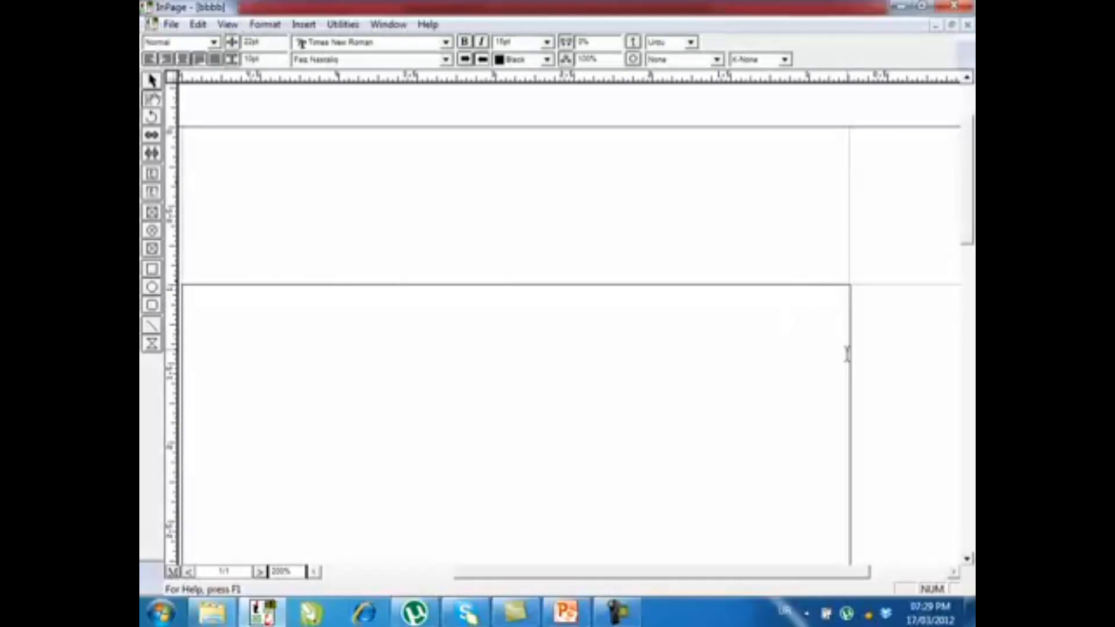
pyautogui.write('ججھو یعوججعوفعوف چ')
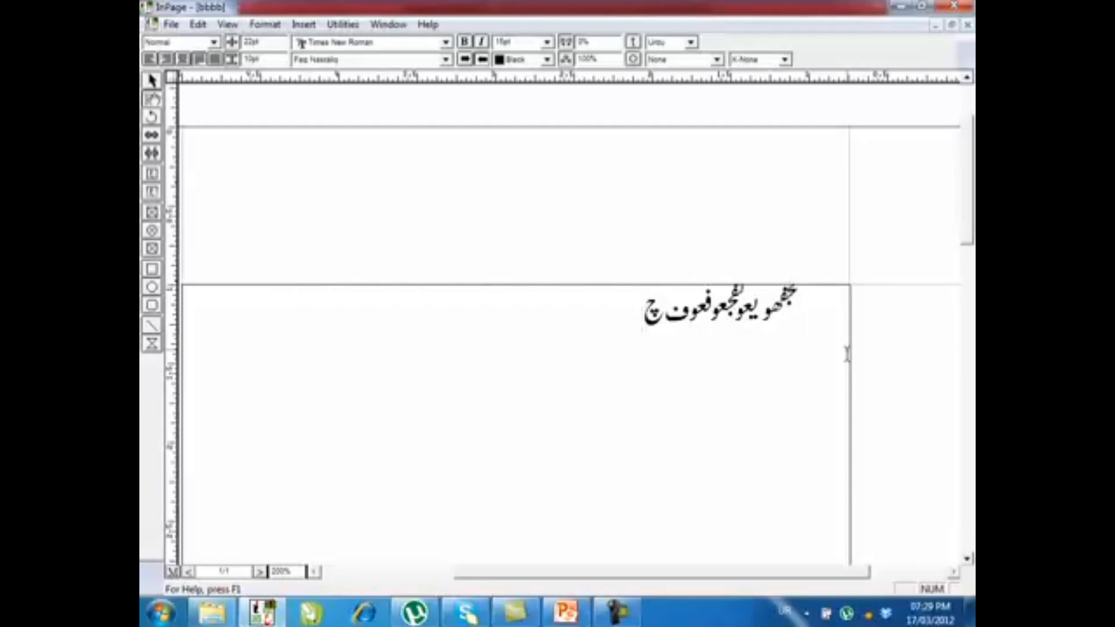
pyautogui.press('Return')
# Step: Select the whole line of sample Urdu text to examine its line spacing
pyautogui.tripleClick(767, 323)
pyautogui.click(770, 372)
pyautogui.doubleClick(760, 322)
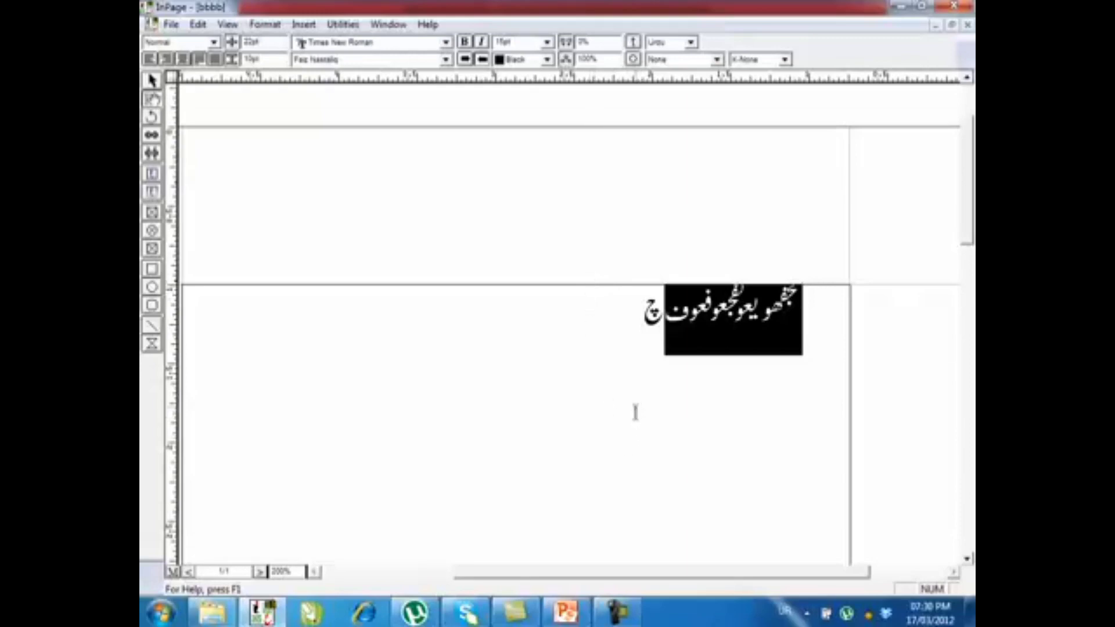
pyautogui.click(610, 365)
pyautogui.tripleClick(612, 337)
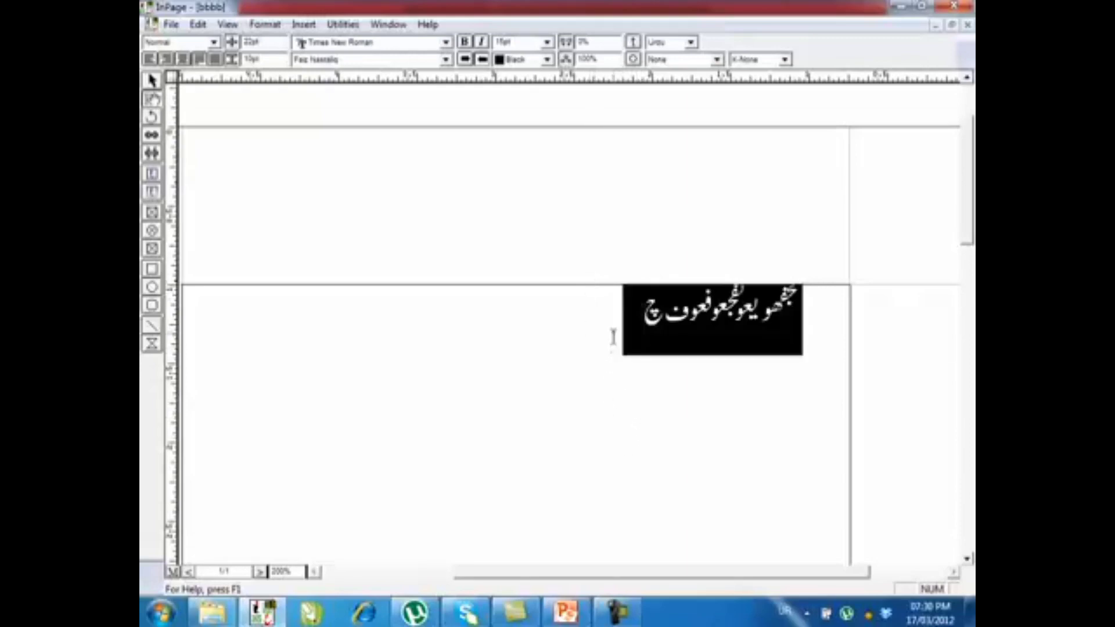